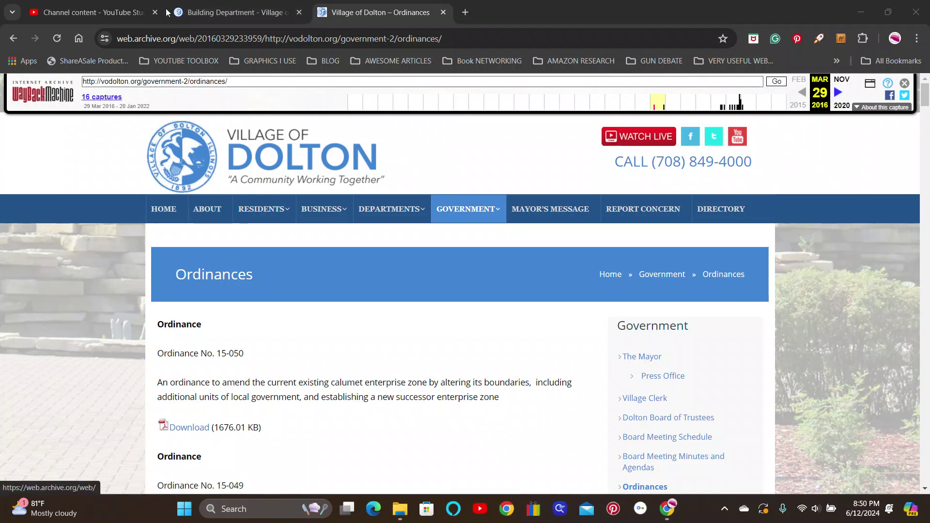
# Compare the live Building Department tab with the archived 2016 ordinances, closing documents 15-050 and 15-049.
pyautogui.click(204, 13)
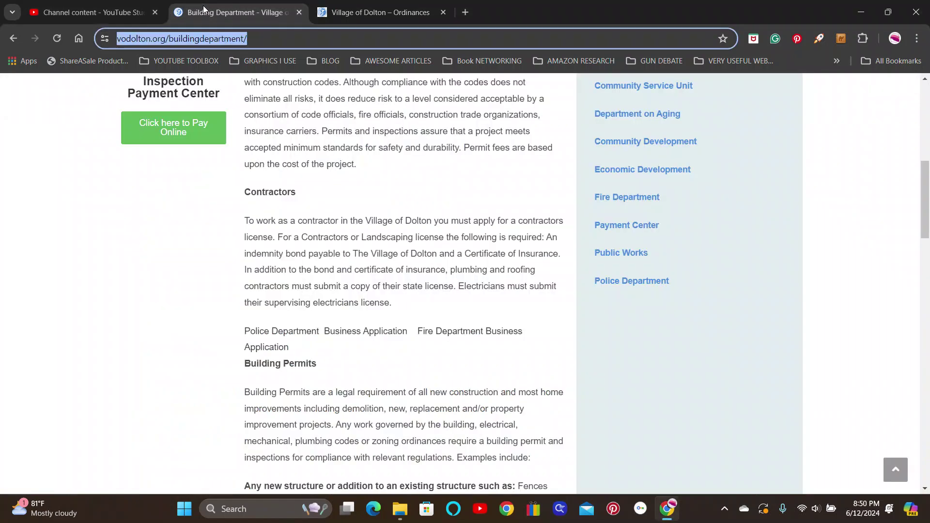
pyautogui.scroll(10, 421, 218)
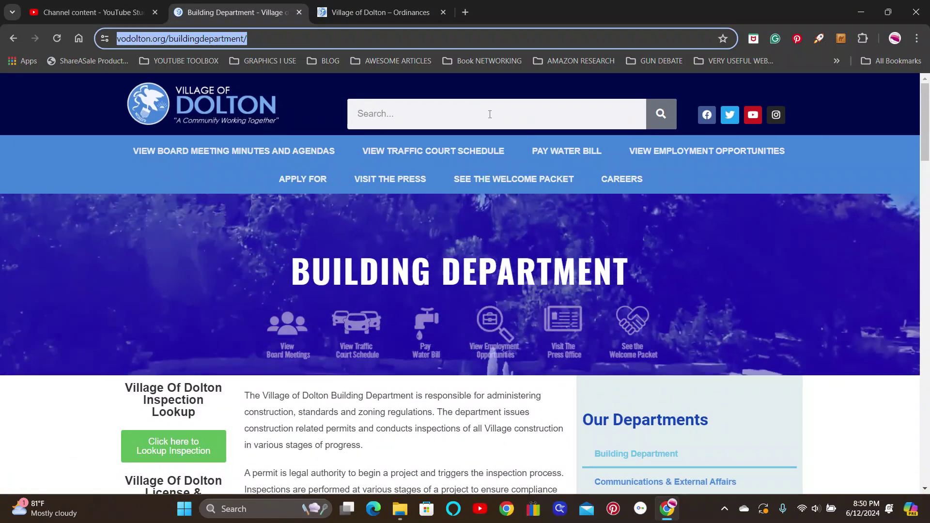
pyautogui.click(380, 12)
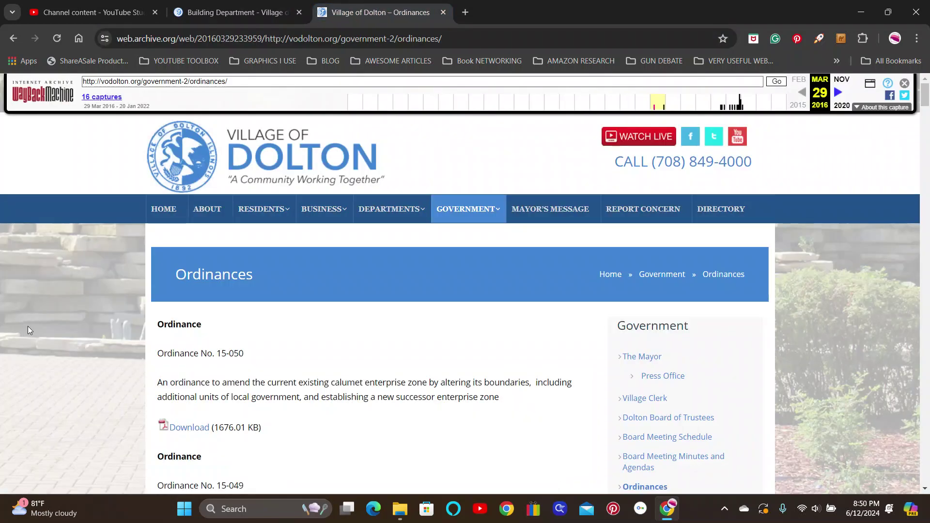
pyautogui.scroll(-2, 27, 327)
pyautogui.scroll(2, 28, 326)
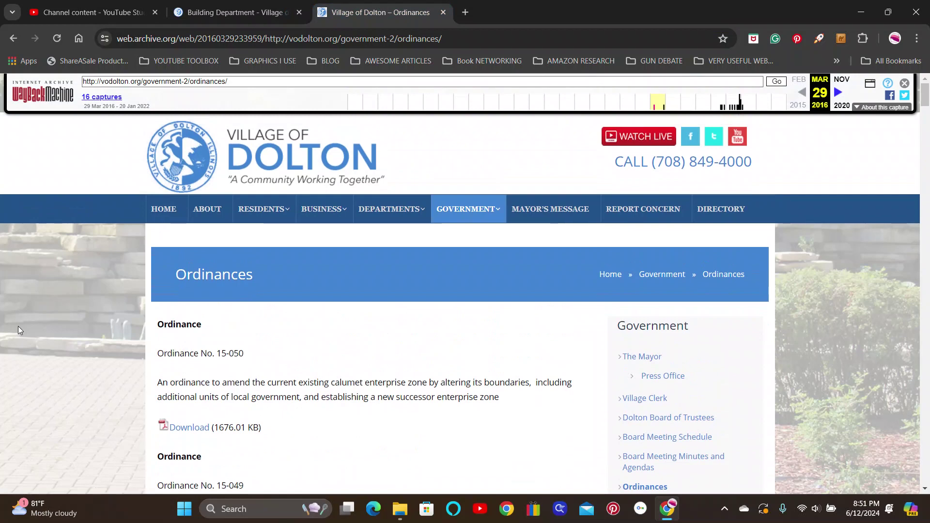
pyautogui.scroll(-2, 89, 298)
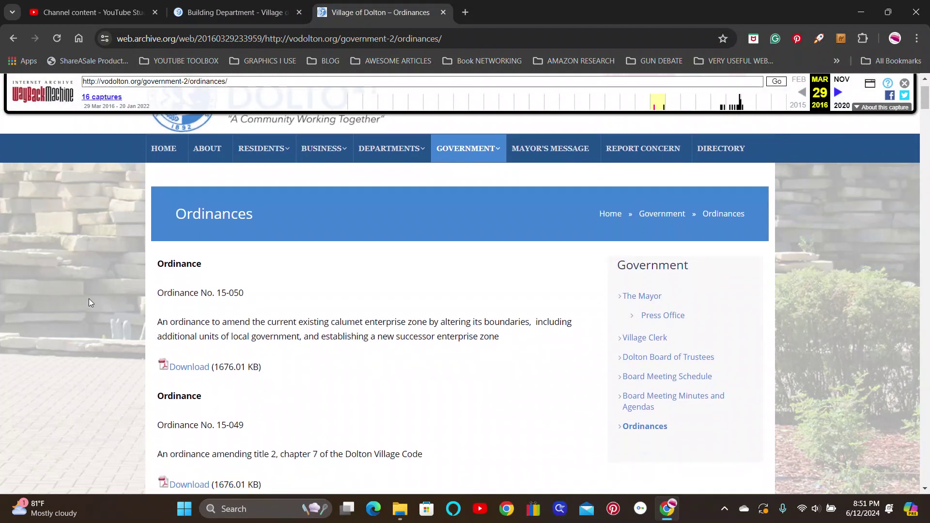
pyautogui.scroll(-1, 89, 299)
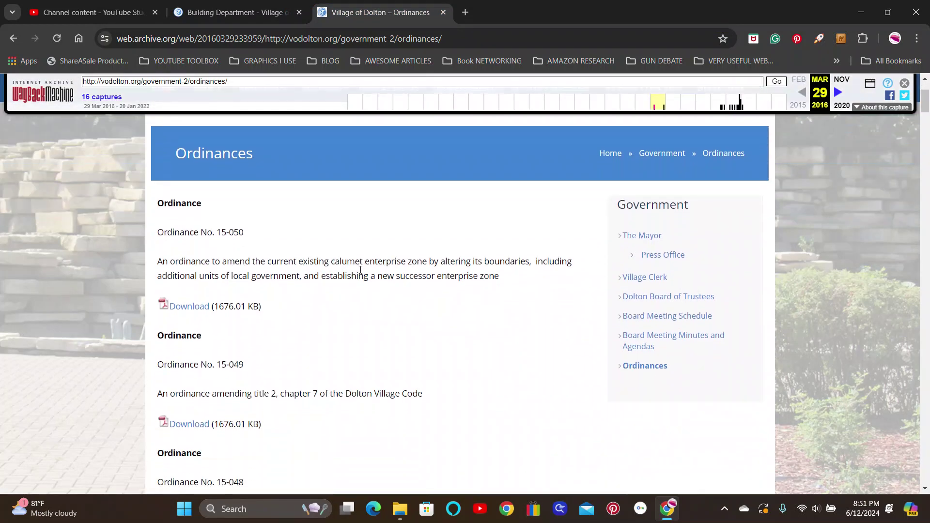
pyautogui.scroll(-1, 116, 270)
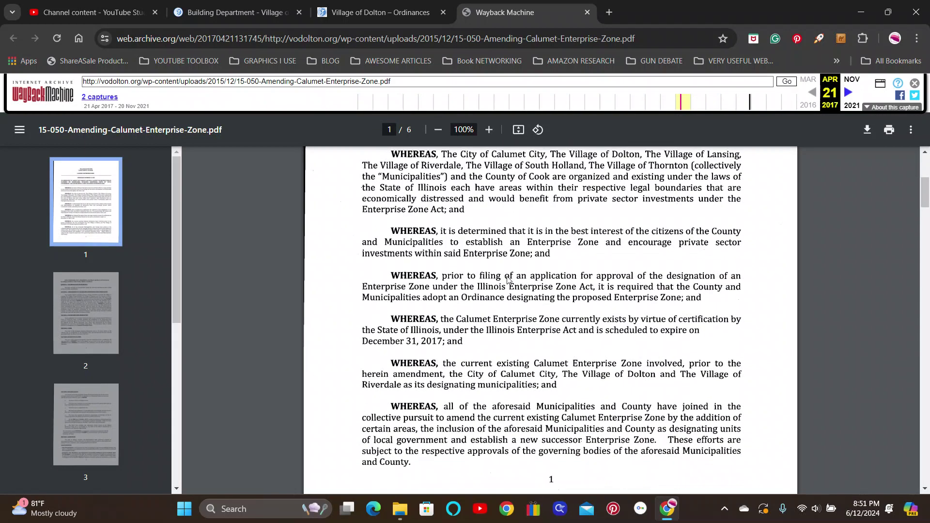
pyautogui.scroll(-5, 509, 280)
pyautogui.scroll(-5, 509, 281)
pyautogui.scroll(-5, 509, 280)
pyautogui.scroll(-5, 510, 281)
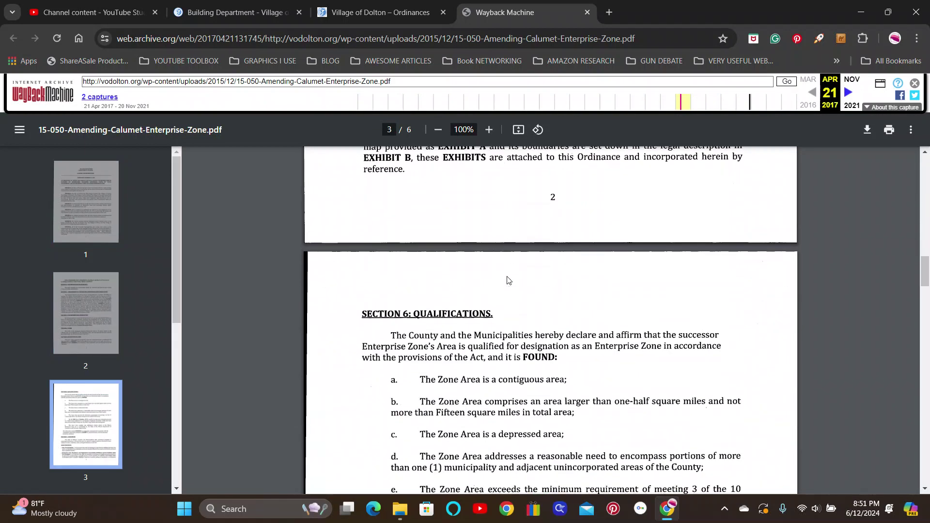
pyautogui.scroll(-5, 509, 281)
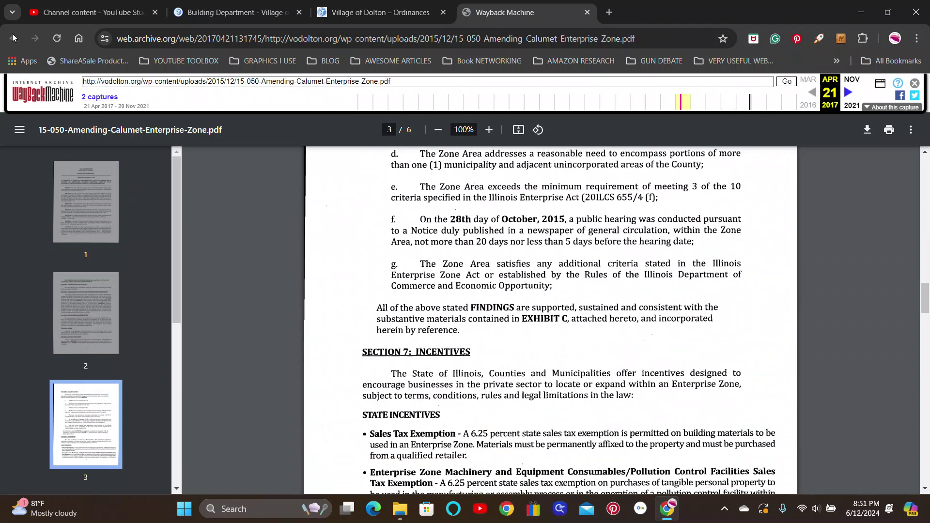
pyautogui.click(587, 12)
pyautogui.scroll(-2, 450, 294)
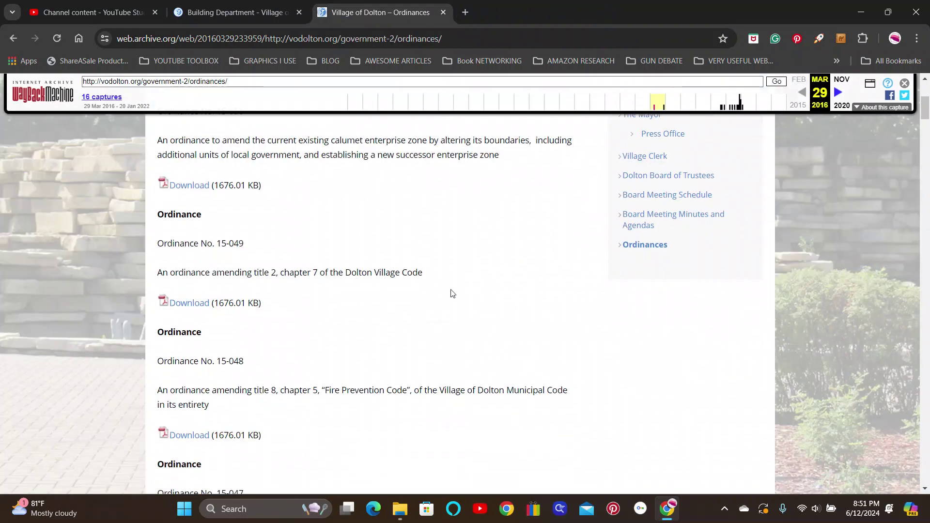
pyautogui.scroll(-2, 451, 294)
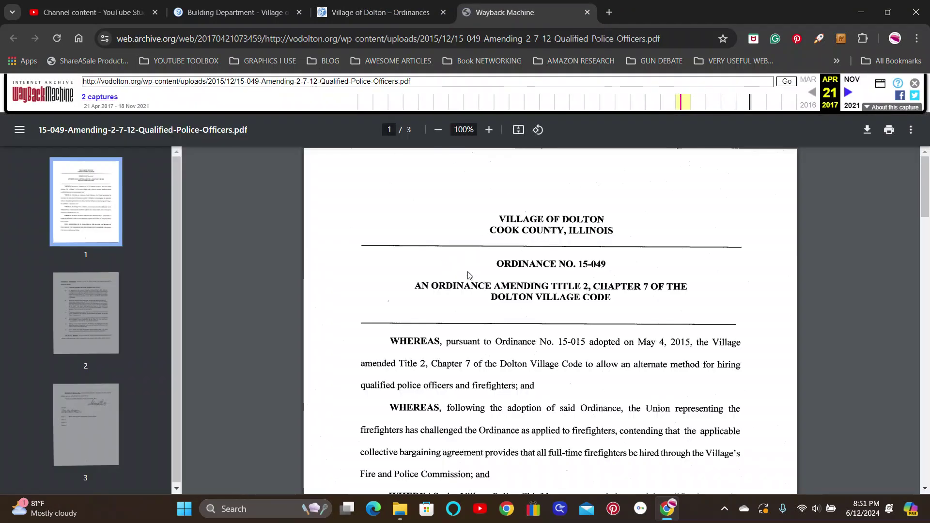
pyautogui.scroll(-2, 468, 274)
pyautogui.scroll(-3, 469, 274)
pyautogui.scroll(-3, 469, 274)
pyautogui.scroll(-3, 469, 275)
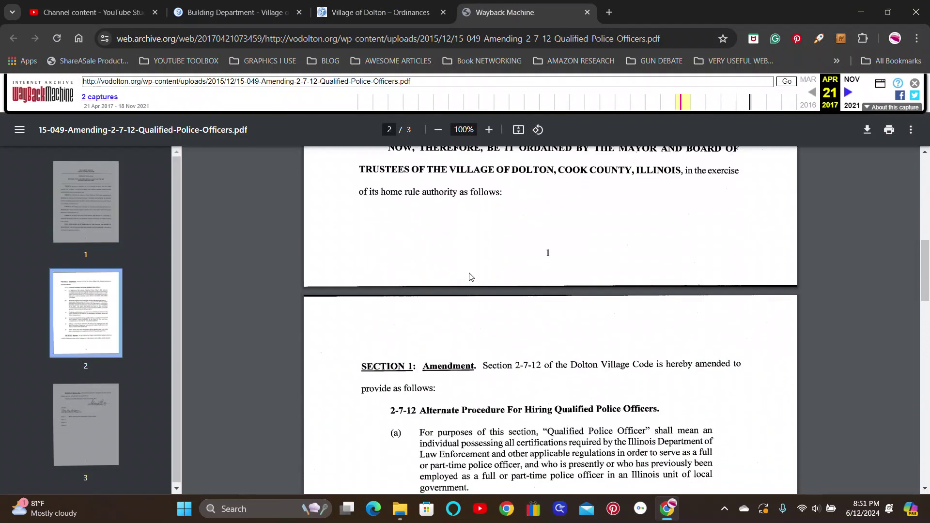
pyautogui.scroll(-3, 469, 274)
pyautogui.scroll(-3, 468, 274)
pyautogui.scroll(-3, 469, 275)
pyautogui.scroll(-3, 469, 275)
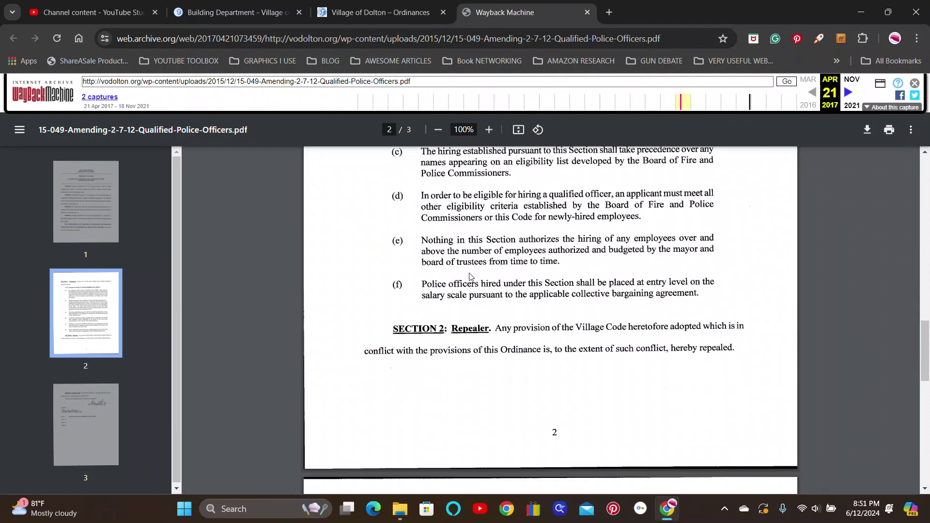
pyautogui.scroll(-3, 469, 275)
pyautogui.scroll(-3, 469, 274)
pyautogui.scroll(-3, 469, 274)
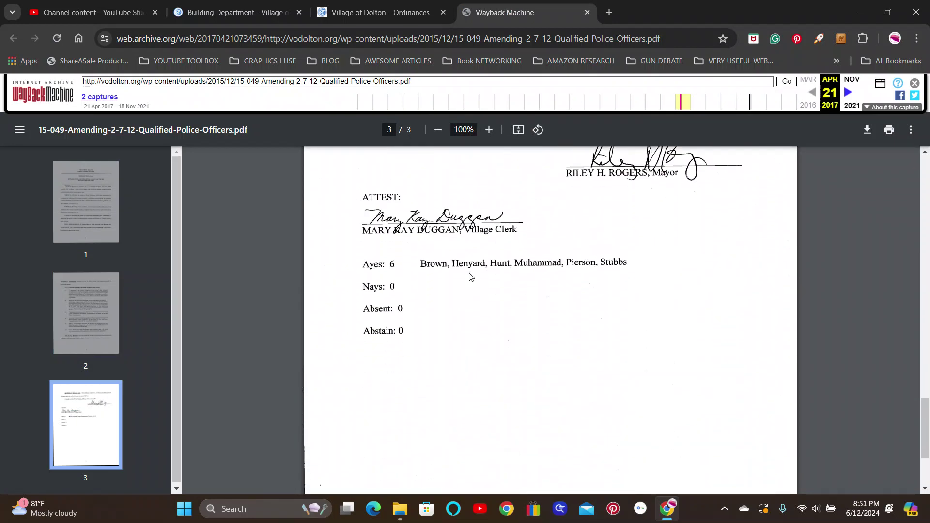
pyautogui.scroll(-3, 469, 274)
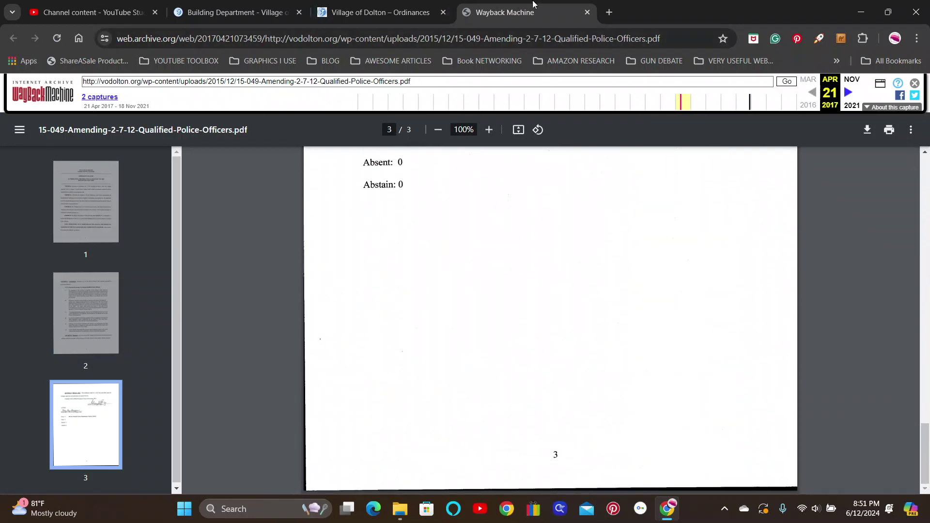
pyautogui.click(588, 12)
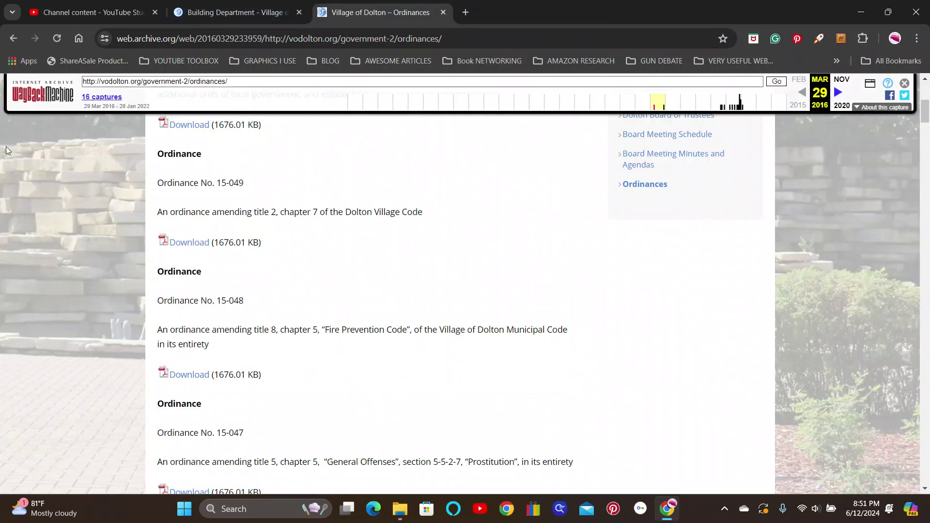
pyautogui.scroll(-3, 581, 259)
pyautogui.scroll(-3, 581, 259)
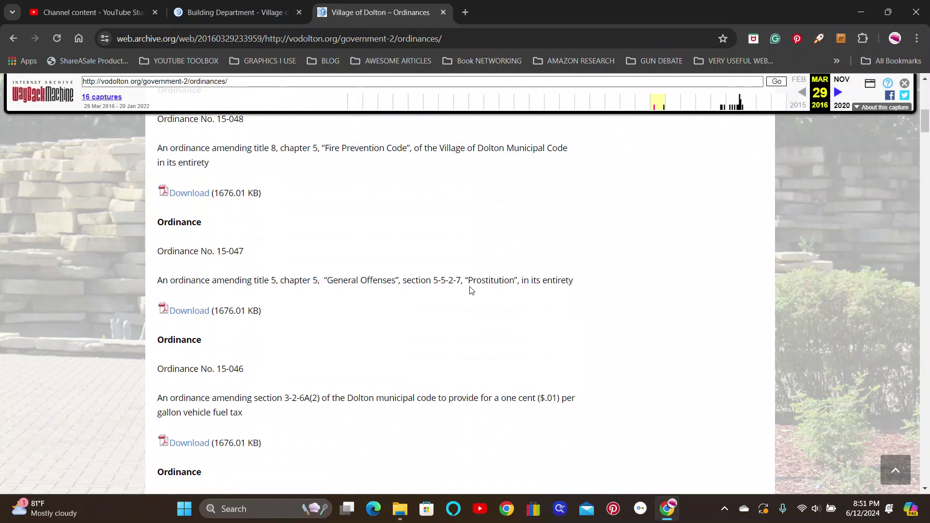
pyautogui.scroll(3, 465, 333)
pyautogui.scroll(3, 465, 333)
pyautogui.scroll(5, 466, 333)
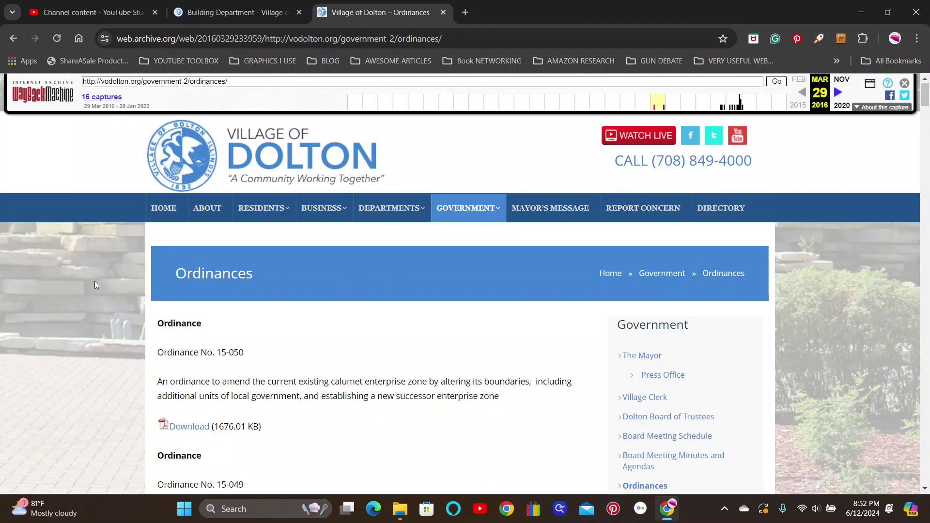
pyautogui.scroll(-3, 103, 312)
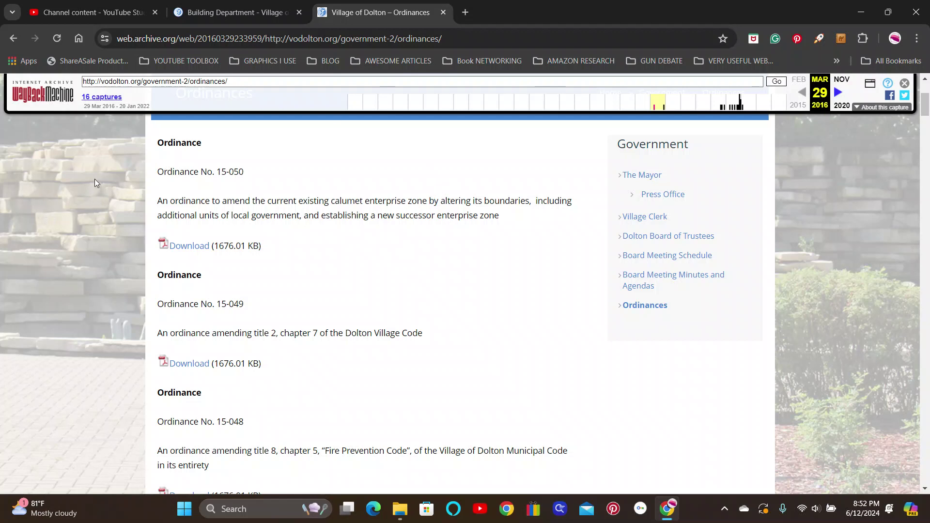
pyautogui.scroll(-2, 90, 183)
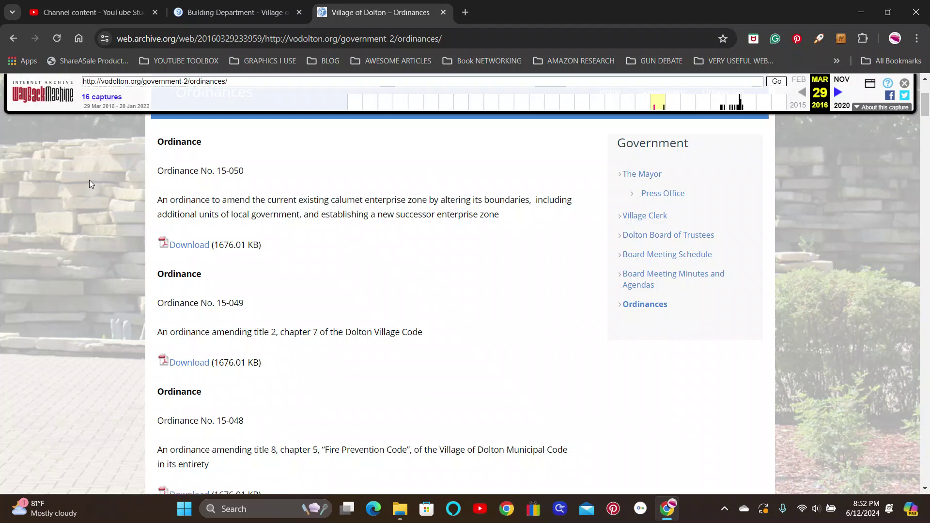
pyautogui.scroll(-2, 90, 184)
pyautogui.scroll(-2, 89, 183)
pyautogui.scroll(-1, 90, 183)
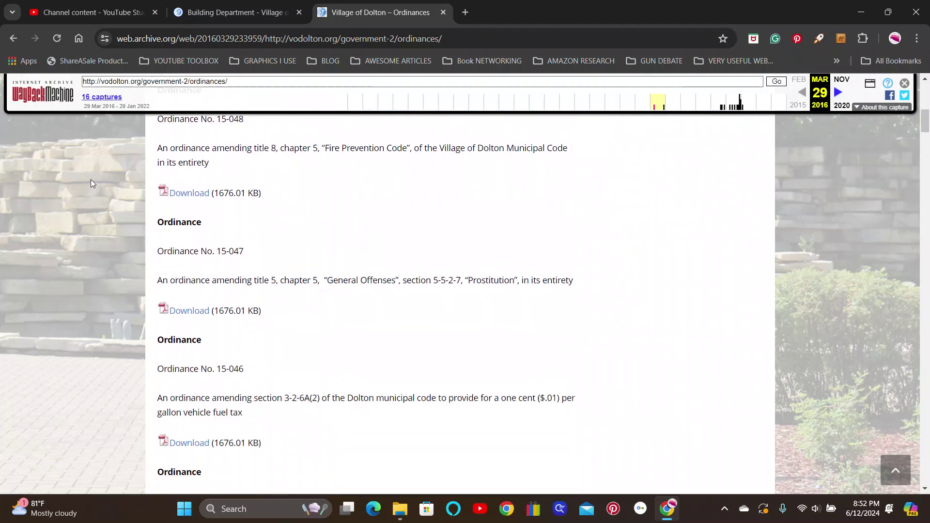
pyautogui.scroll(-1, 449, 223)
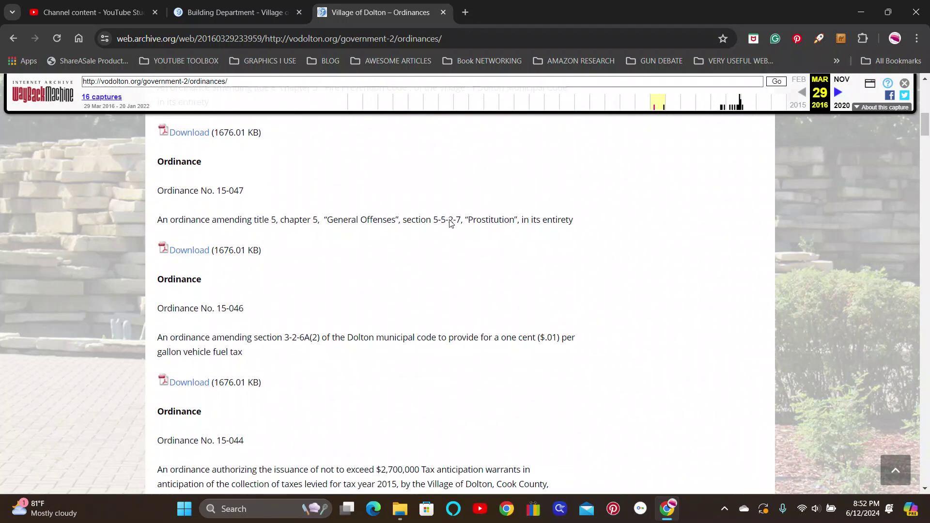
pyautogui.scroll(-1, 450, 223)
pyautogui.scroll(-1, 449, 223)
pyautogui.scroll(-1, 449, 223)
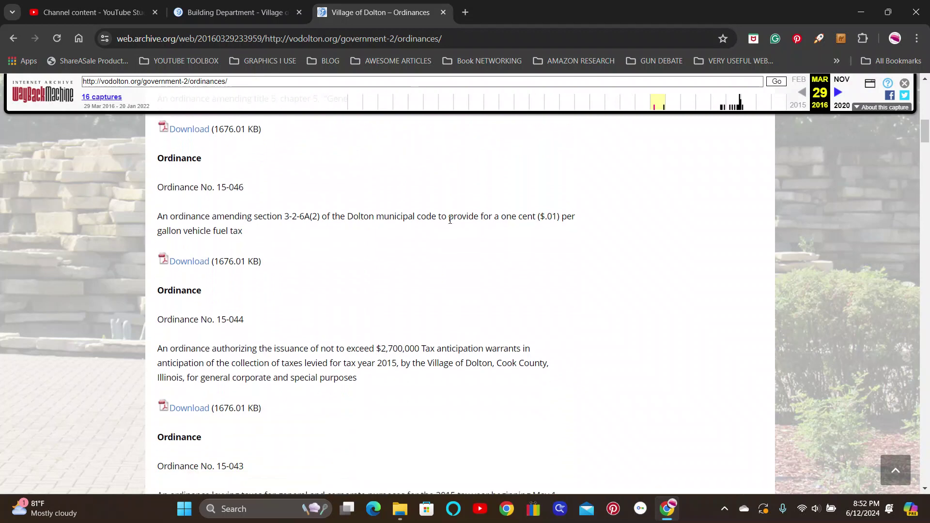
pyautogui.scroll(-1, 449, 223)
pyautogui.scroll(-1, 450, 223)
pyautogui.scroll(-1, 449, 223)
pyautogui.scroll(-1, 449, 223)
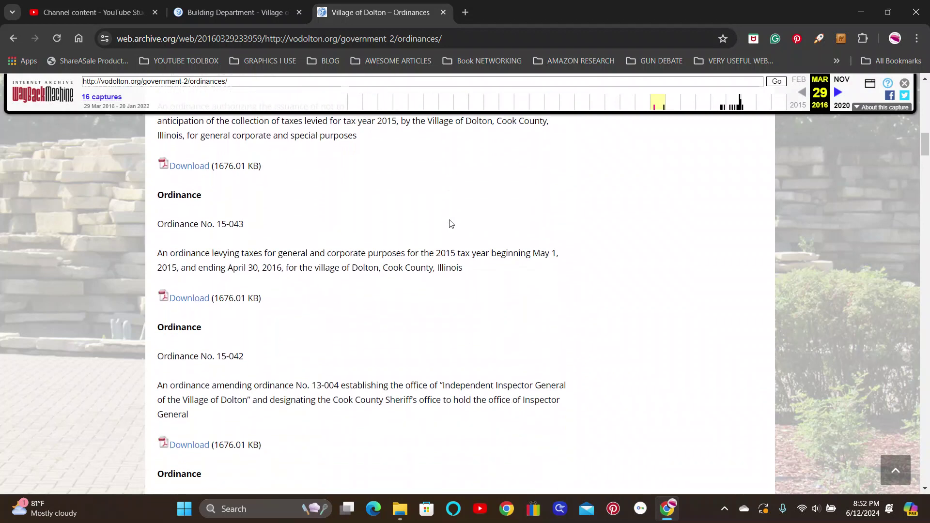
pyautogui.scroll(-1, 449, 223)
pyautogui.scroll(-1, 450, 223)
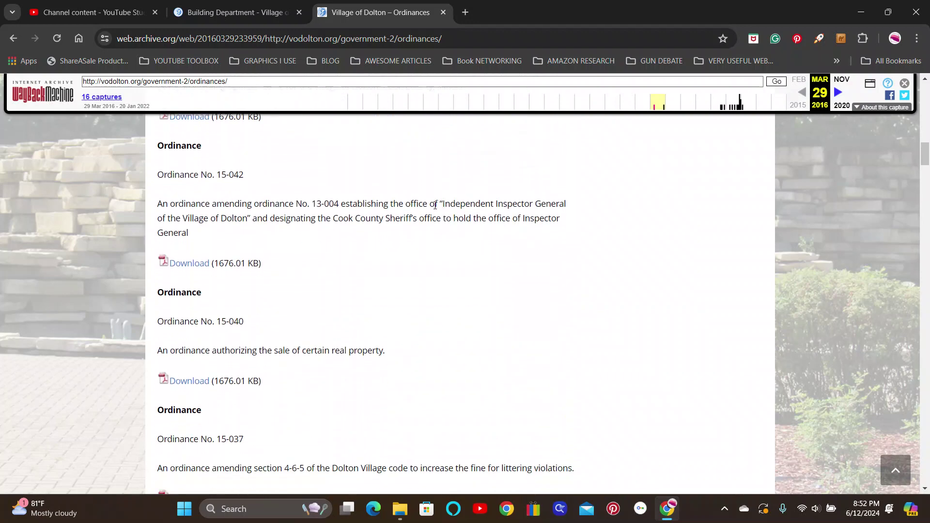
pyautogui.scroll(-2, 435, 207)
pyautogui.scroll(-3, 371, 233)
pyautogui.scroll(-2, 372, 233)
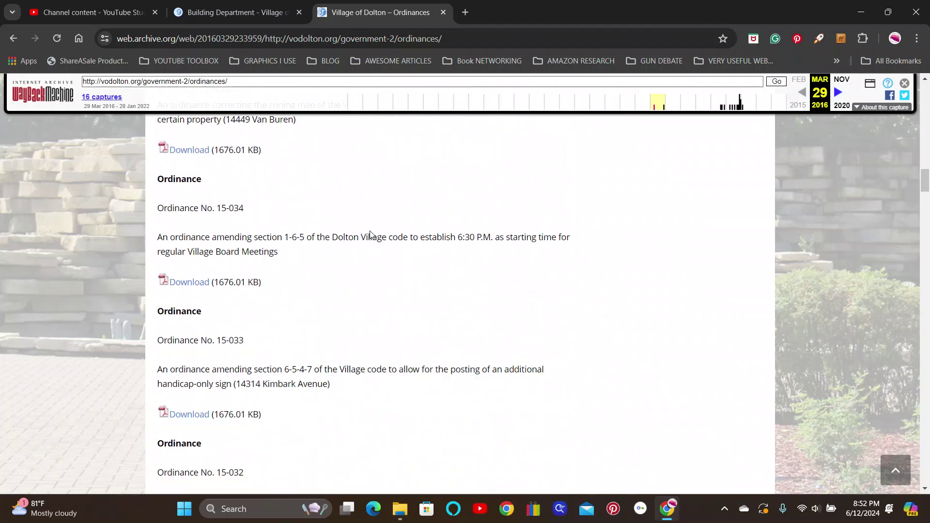
pyautogui.scroll(-1, 372, 233)
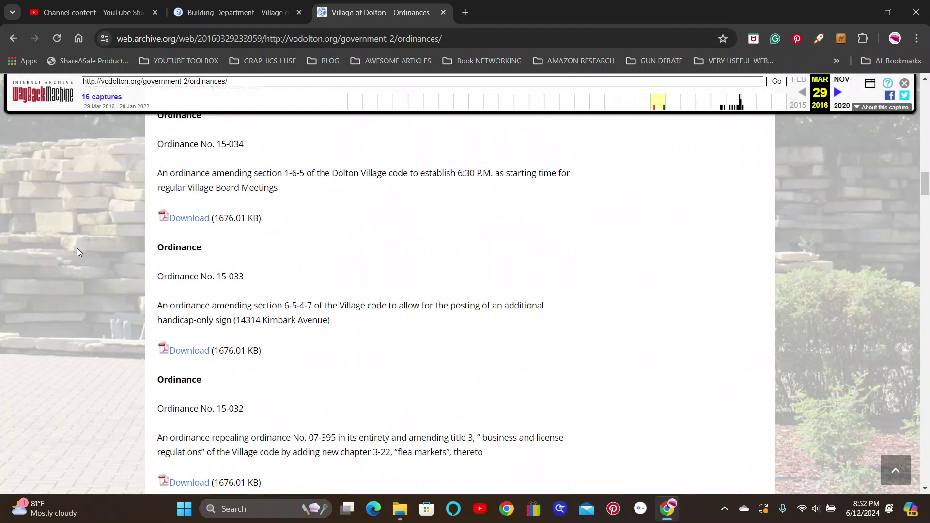
pyautogui.scroll(-3, 77, 248)
pyautogui.scroll(-1, 77, 248)
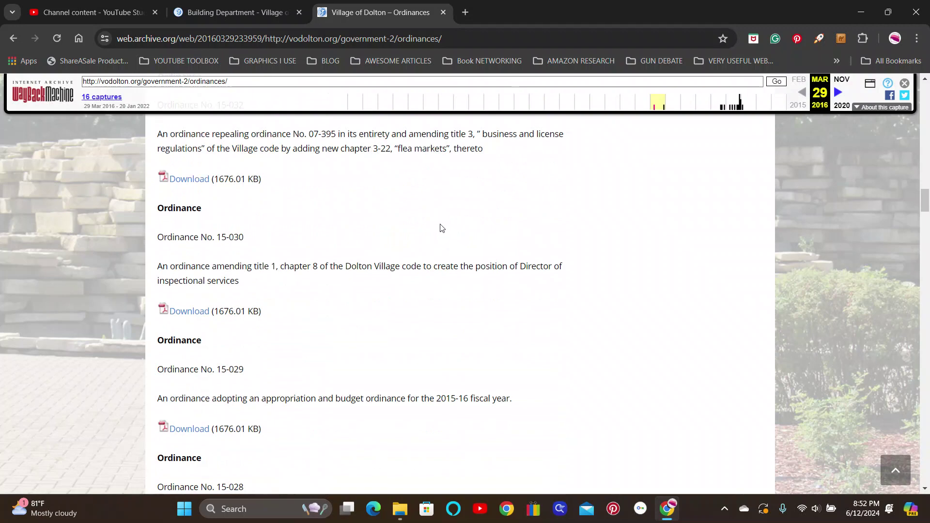
pyautogui.scroll(-3, 440, 228)
pyautogui.scroll(-3, 440, 229)
pyautogui.scroll(-2, 439, 228)
pyautogui.scroll(-3, 441, 228)
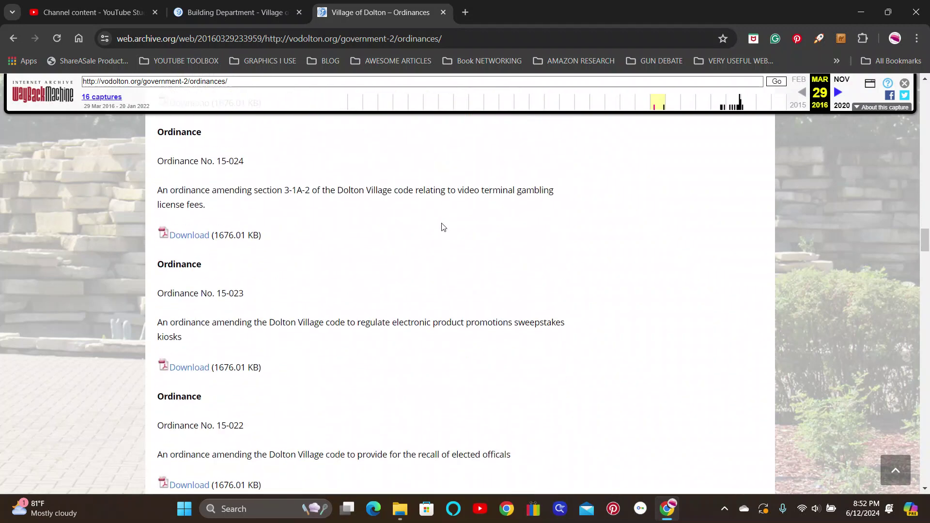
pyautogui.scroll(-3, 441, 227)
pyautogui.scroll(-3, 441, 227)
pyautogui.scroll(-2, 442, 227)
pyautogui.scroll(-4, 441, 228)
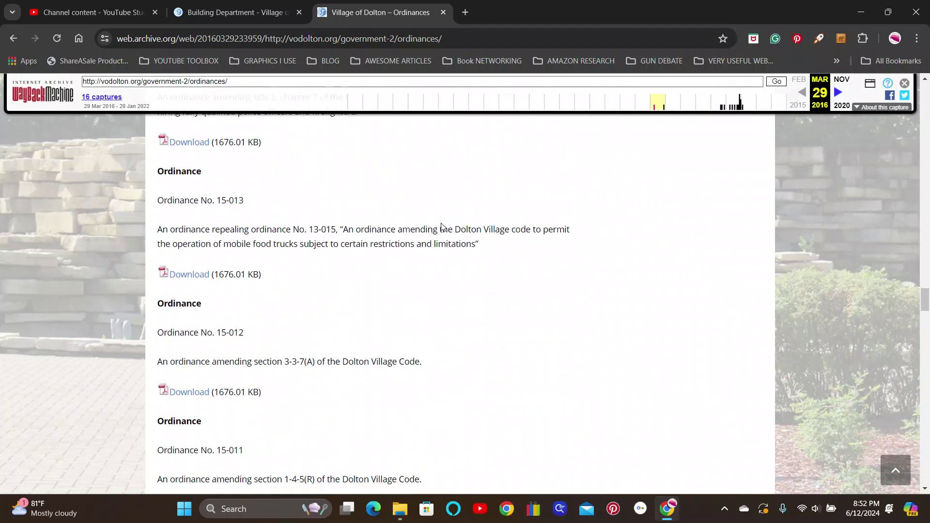
pyautogui.scroll(-2, 442, 227)
pyautogui.scroll(-1, 441, 227)
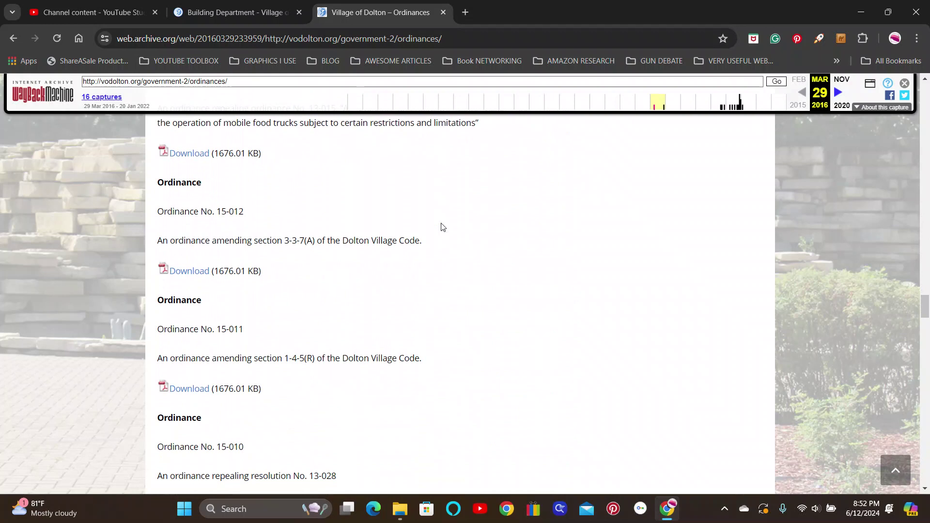
pyautogui.scroll(-3, 441, 225)
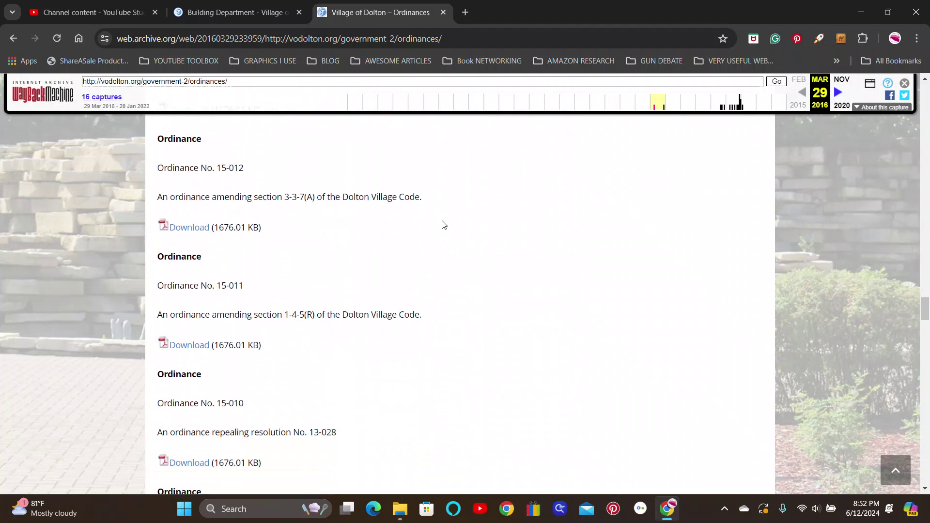
pyautogui.scroll(-3, 441, 225)
pyautogui.scroll(-3, 440, 225)
pyautogui.scroll(-2, 440, 224)
pyautogui.scroll(-3, 442, 225)
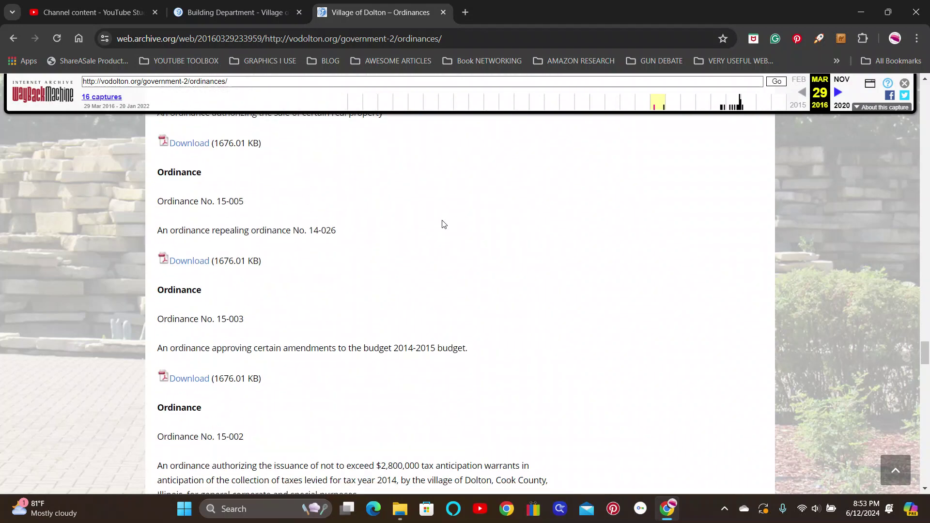
pyautogui.scroll(-3, 441, 225)
pyautogui.scroll(-2, 441, 224)
pyautogui.scroll(-2, 441, 225)
pyautogui.scroll(-3, 443, 220)
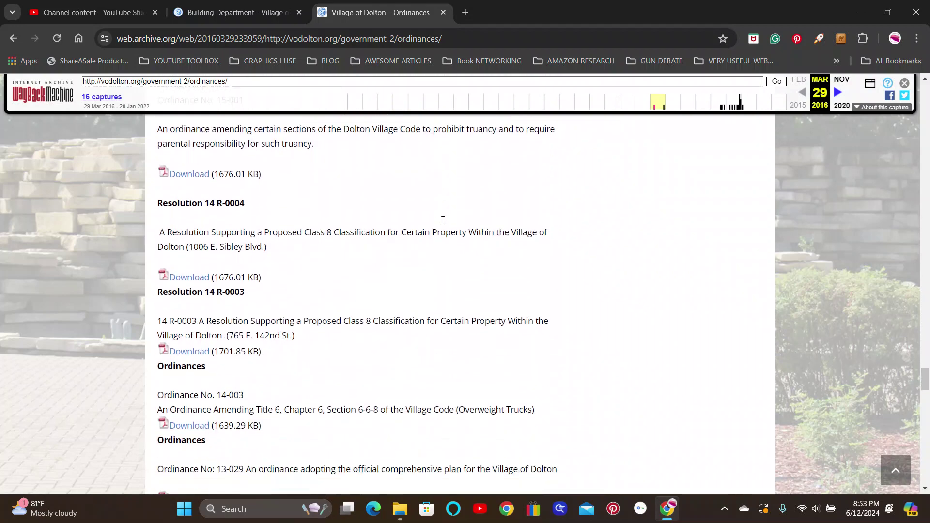
pyautogui.scroll(-1, 443, 221)
pyautogui.scroll(-2, 443, 221)
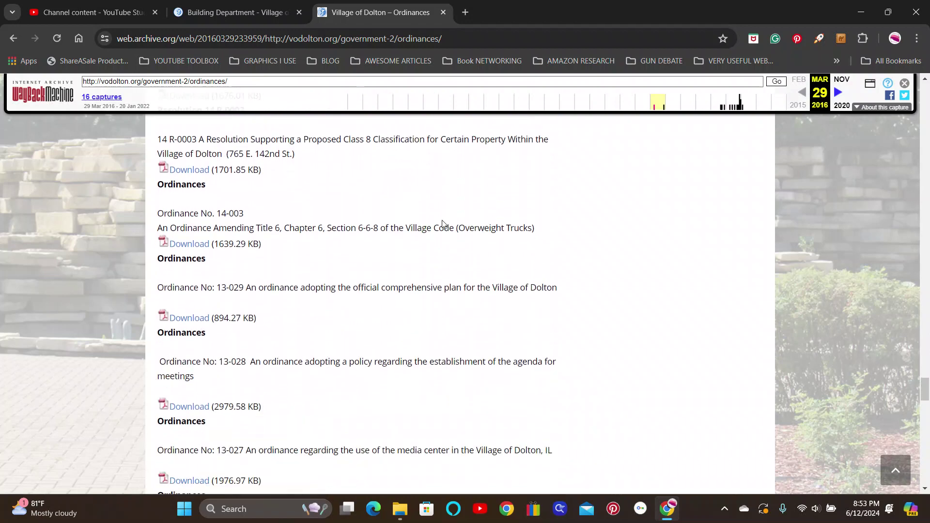
pyautogui.scroll(-5, 443, 222)
pyautogui.scroll(-1, 443, 222)
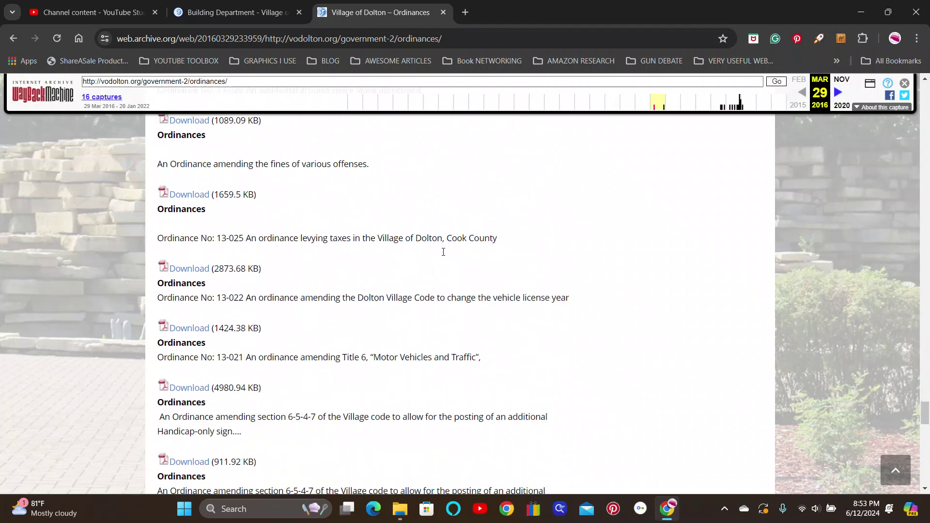
pyautogui.scroll(-4, 440, 247)
pyautogui.scroll(5, 441, 249)
pyautogui.scroll(4, 441, 248)
pyautogui.scroll(3, 441, 248)
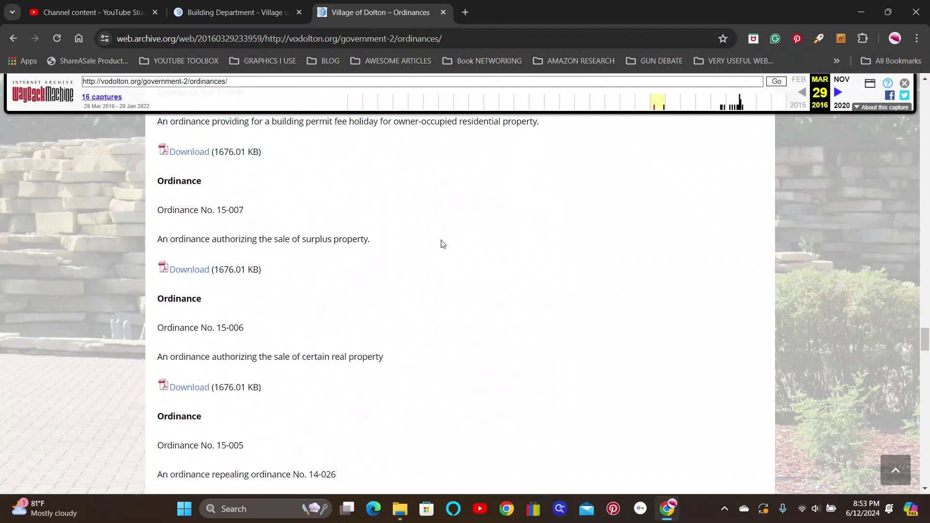
pyautogui.scroll(3, 441, 246)
pyautogui.scroll(3, 441, 244)
pyautogui.scroll(3, 441, 244)
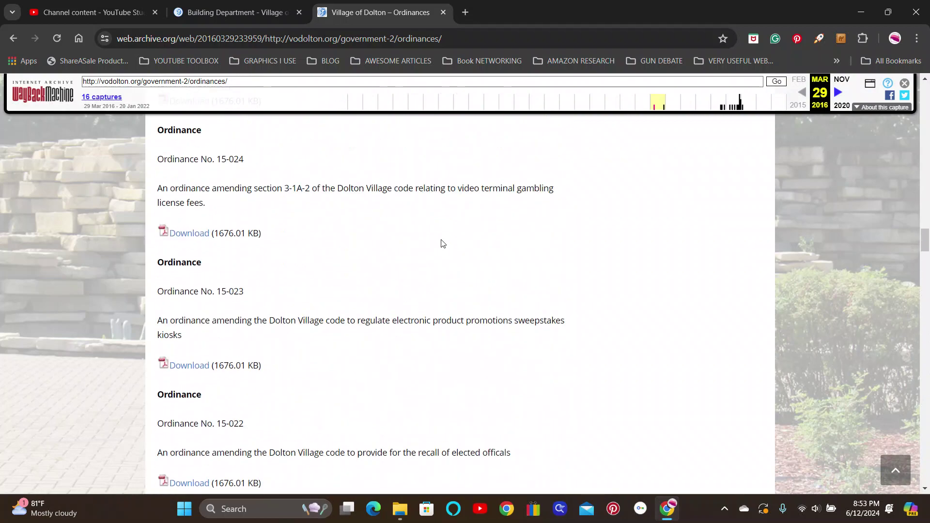
pyautogui.scroll(3, 441, 243)
pyautogui.scroll(3, 441, 243)
pyautogui.scroll(2, 441, 243)
pyautogui.scroll(3, 442, 244)
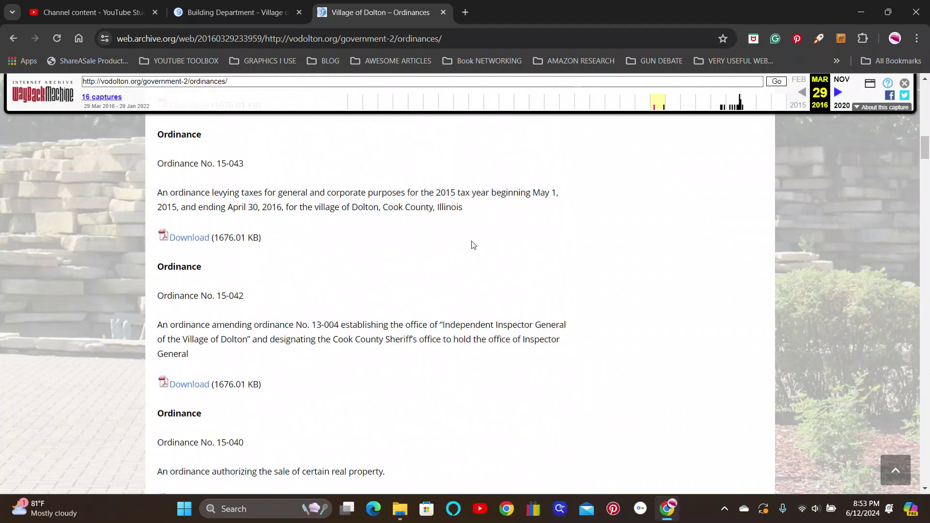
pyautogui.scroll(2, 473, 245)
pyautogui.scroll(3, 473, 246)
pyautogui.scroll(4, 472, 246)
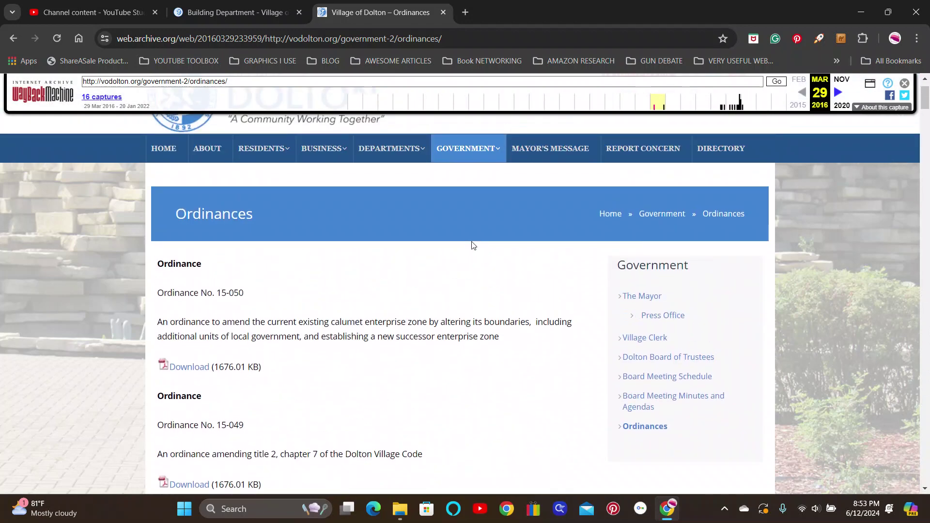
pyautogui.scroll(2, 471, 245)
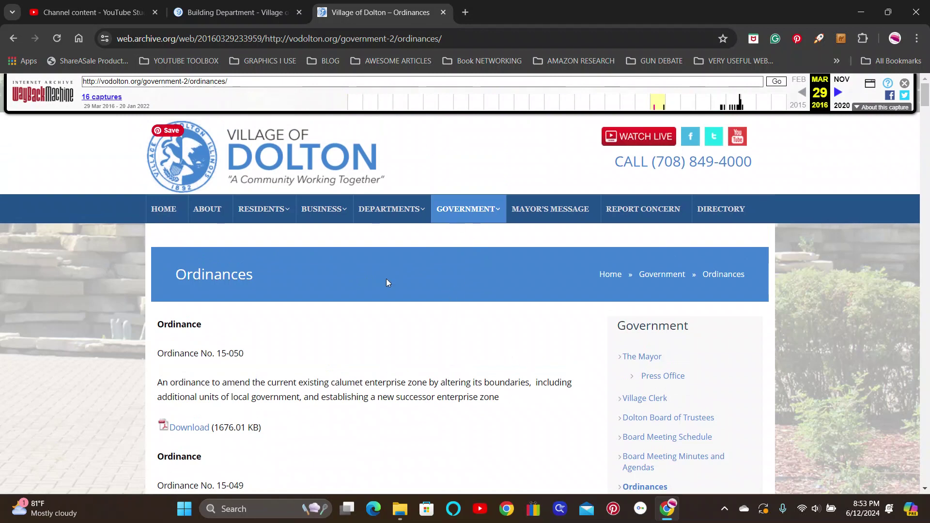
pyautogui.scroll(-3, 504, 302)
pyautogui.scroll(3, 503, 302)
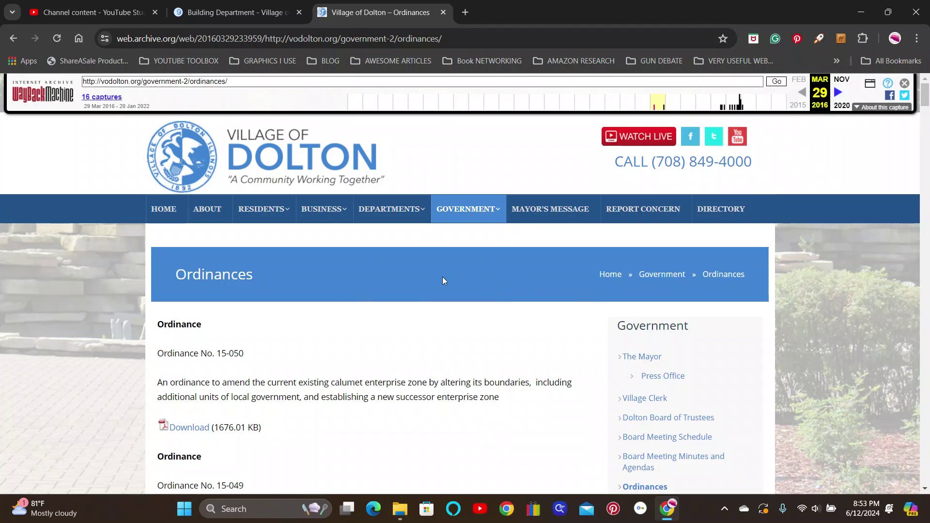
pyautogui.scroll(-3, 443, 281)
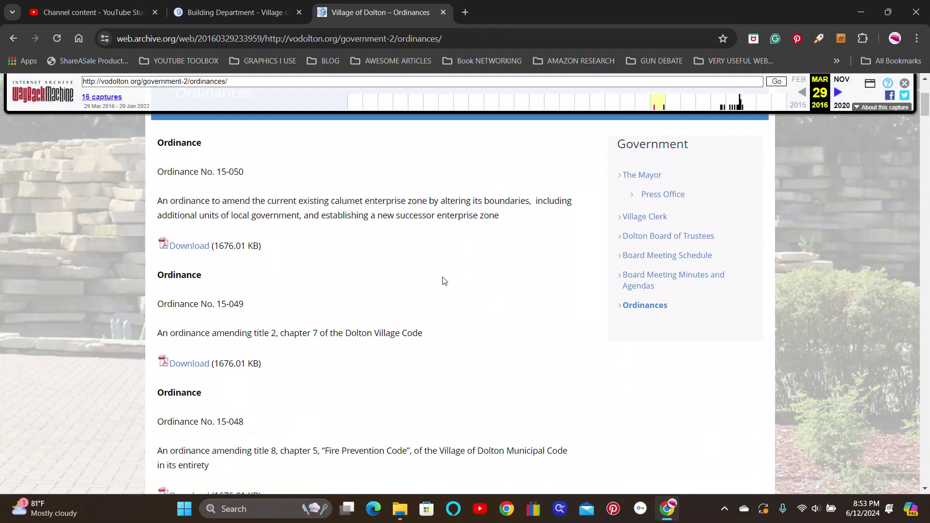
pyautogui.scroll(-3, 406, 286)
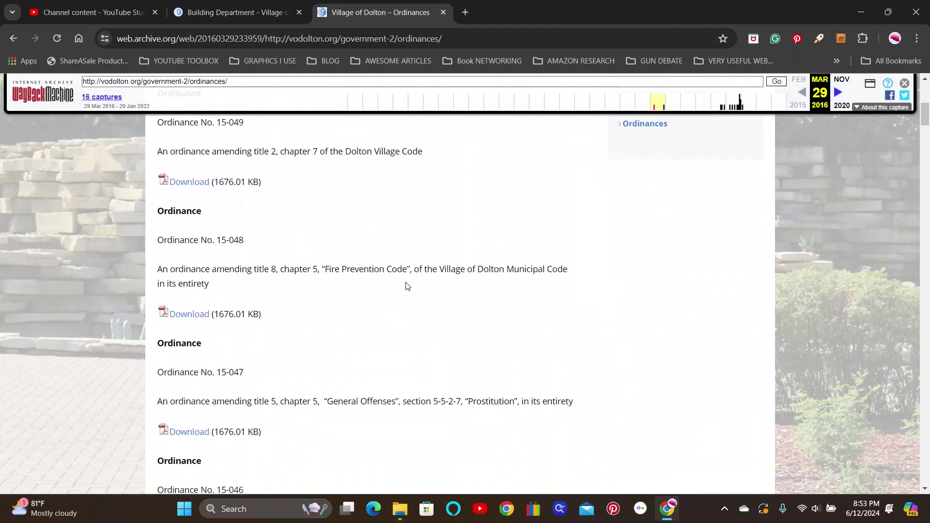
pyautogui.scroll(-2, 406, 286)
pyautogui.scroll(3, 430, 302)
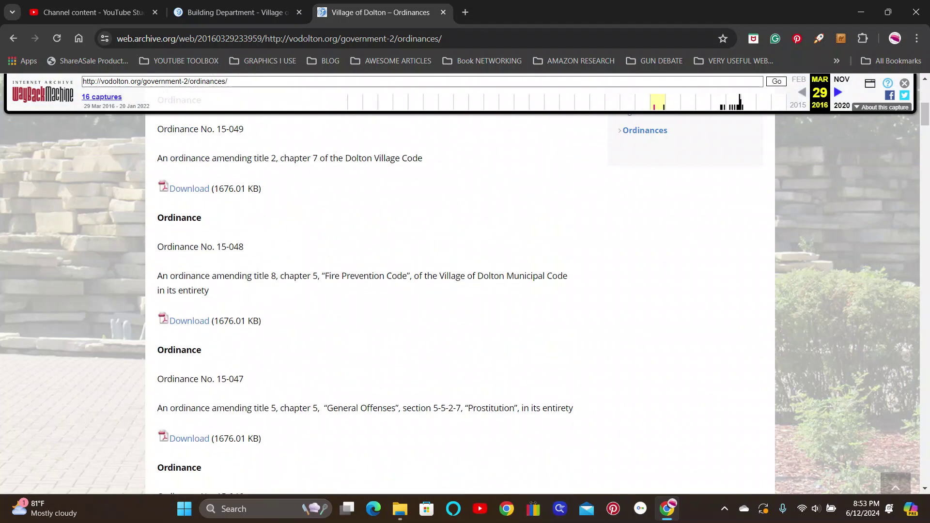
pyautogui.scroll(4, 432, 304)
pyautogui.scroll(3, 432, 304)
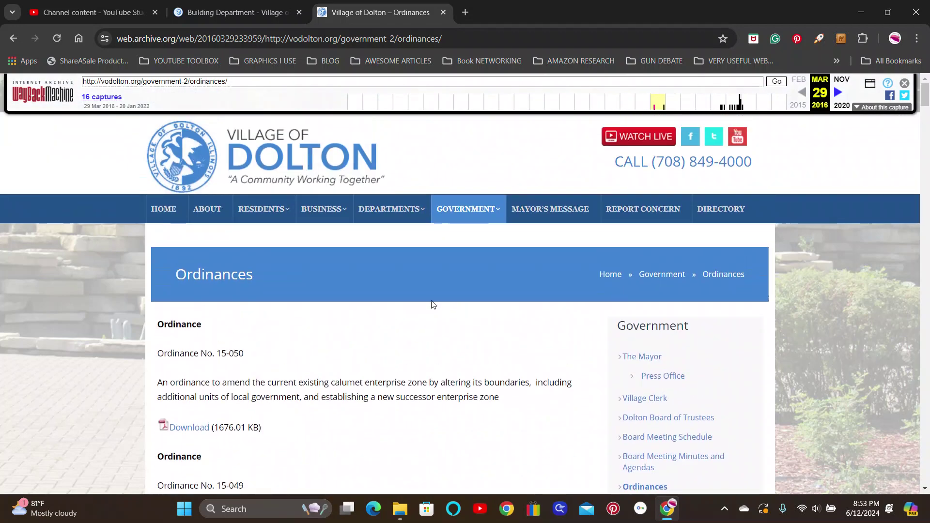
# Search the live site for 'ordinances' and open the Building Department result.
pyautogui.click(233, 13)
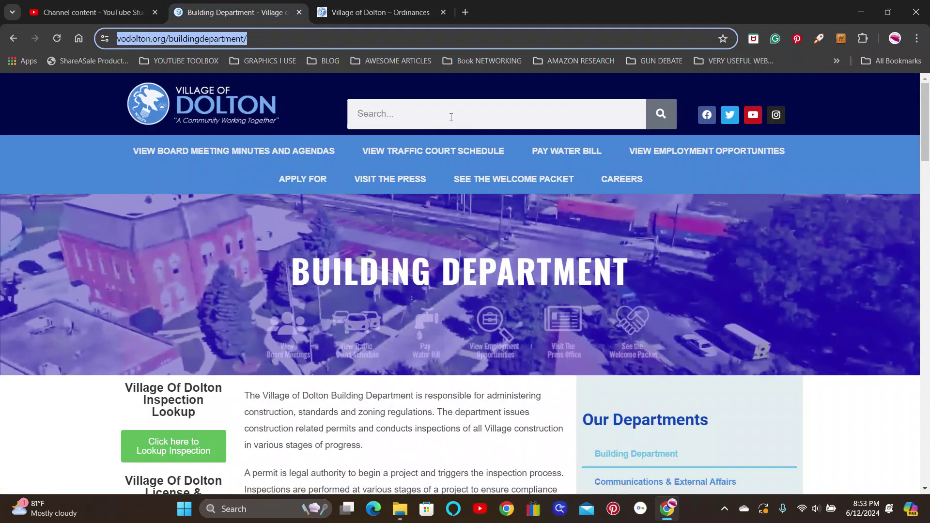
pyautogui.scroll(-3, 432, 179)
pyautogui.scroll(-4, 422, 239)
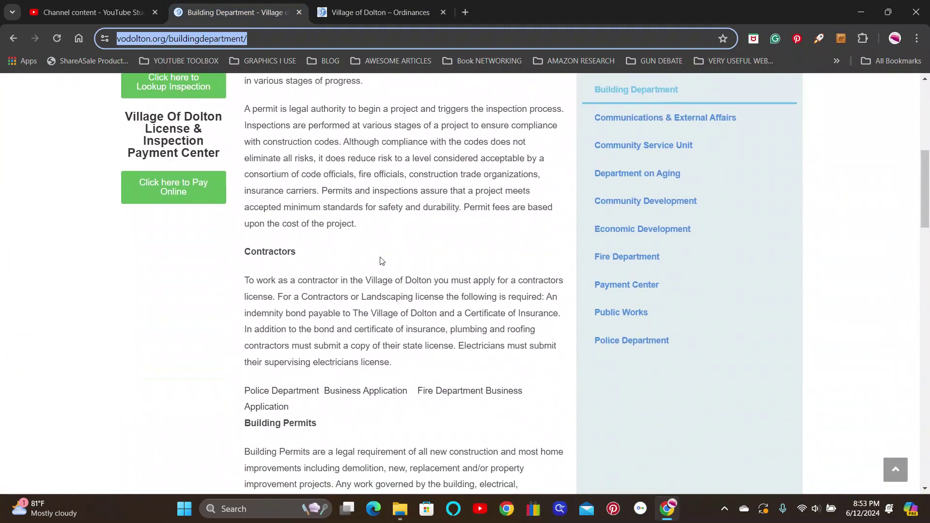
pyautogui.scroll(-4, 415, 268)
pyautogui.scroll(10, 418, 276)
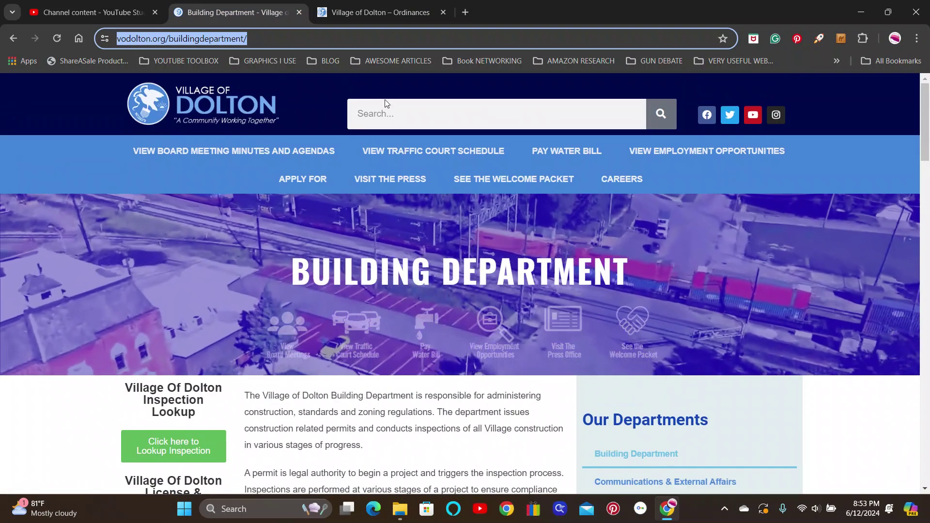
pyautogui.click(386, 113)
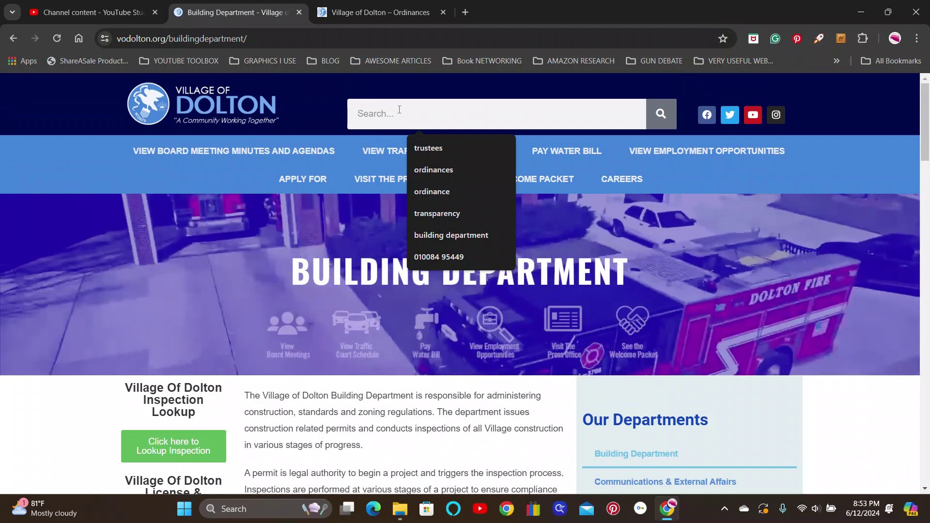
pyautogui.click(434, 169)
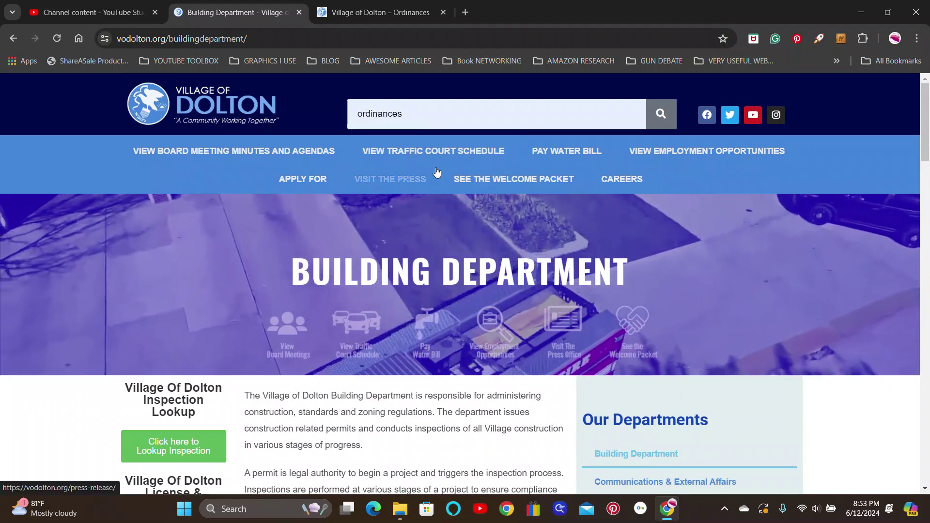
pyautogui.click(661, 113)
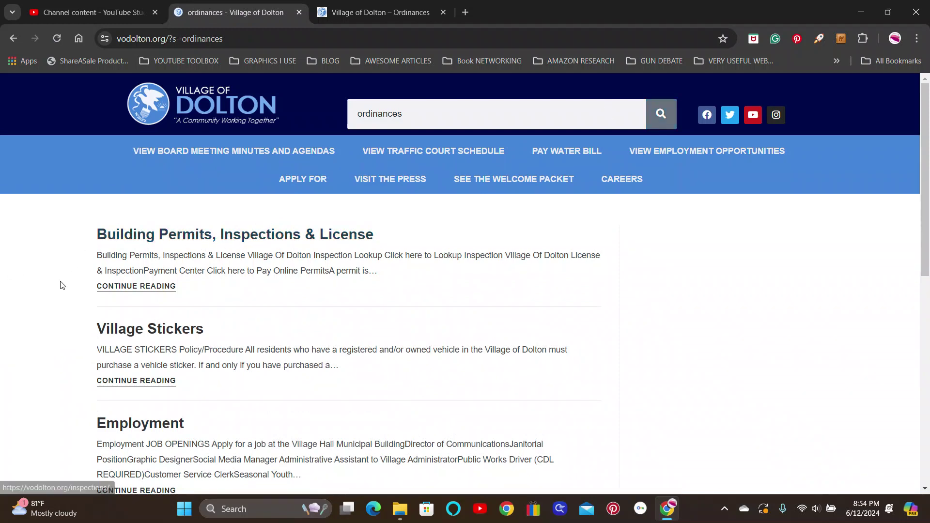
pyautogui.scroll(-1, 70, 281)
pyautogui.scroll(-1, 70, 281)
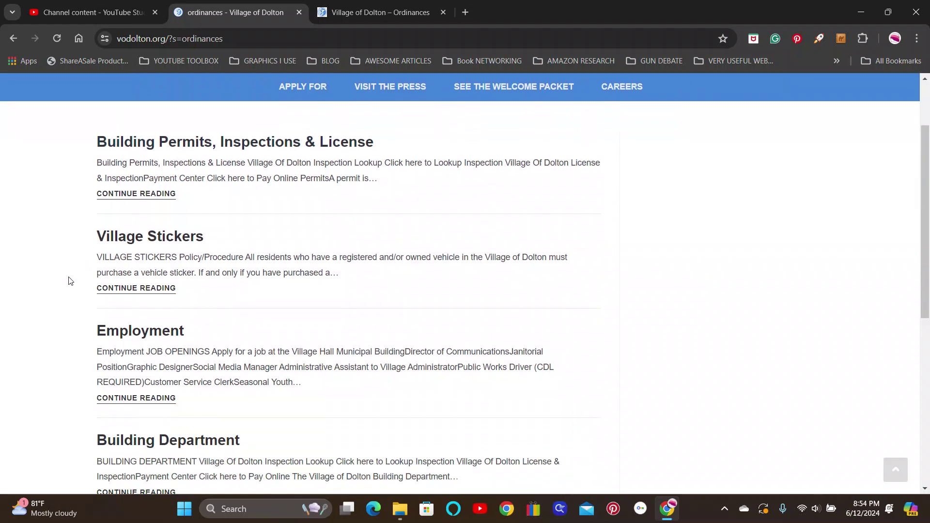
pyautogui.scroll(-1, 70, 280)
pyautogui.scroll(-1, 70, 281)
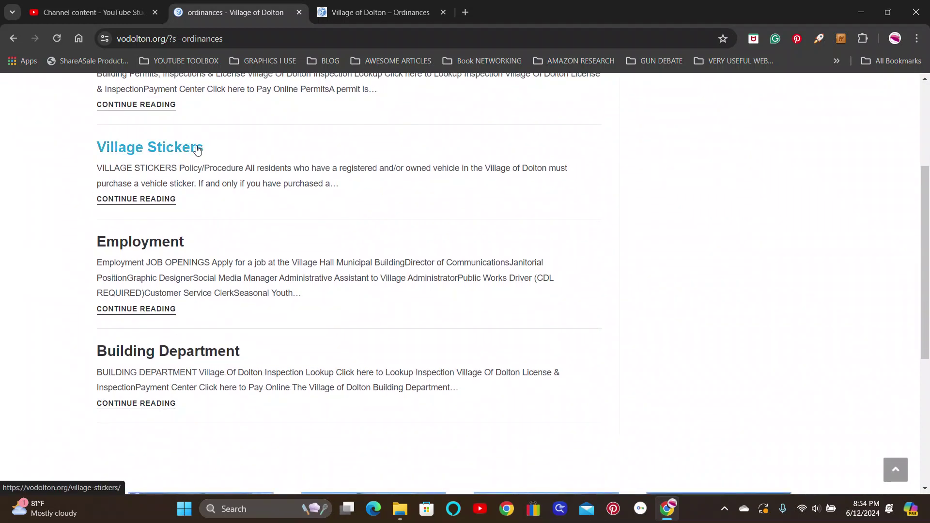
pyautogui.scroll(-1, 54, 340)
pyautogui.scroll(-3, 55, 341)
pyautogui.scroll(2, 55, 341)
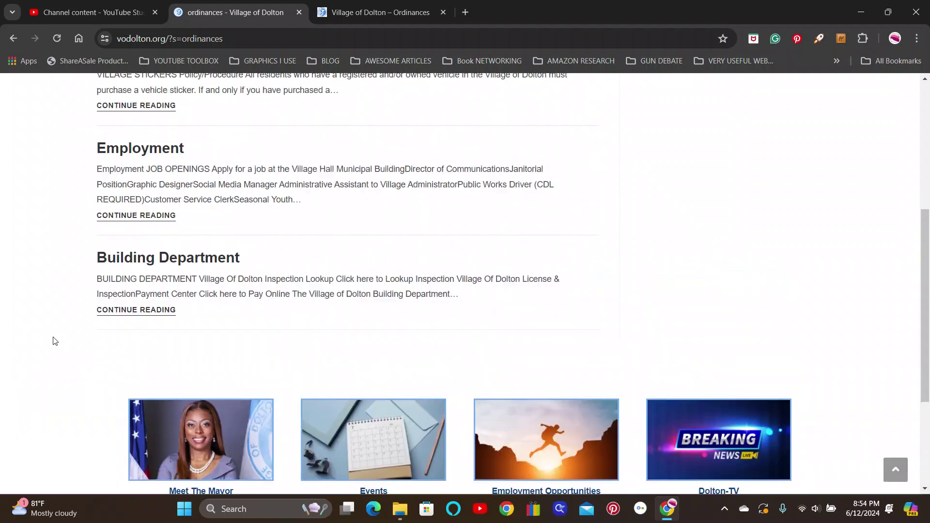
pyautogui.scroll(2, 54, 341)
pyautogui.click(156, 407)
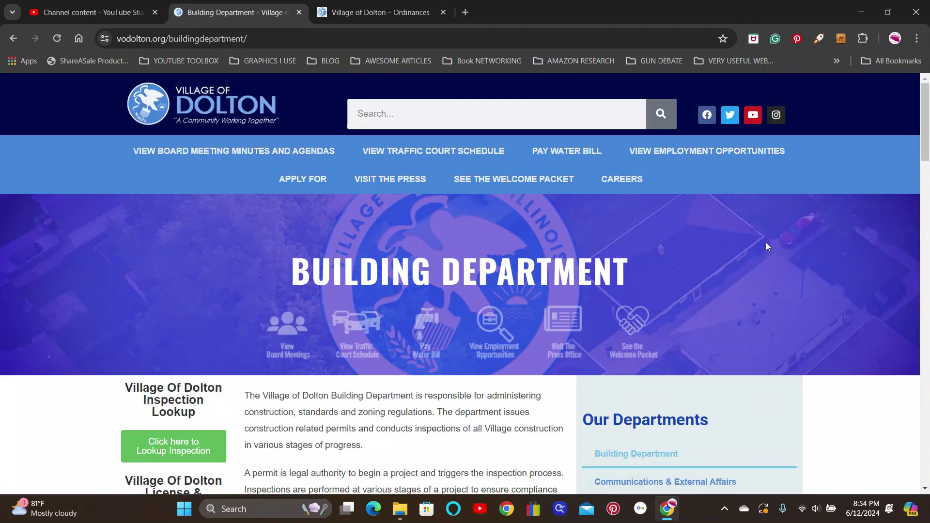
pyautogui.scroll(-1, 829, 255)
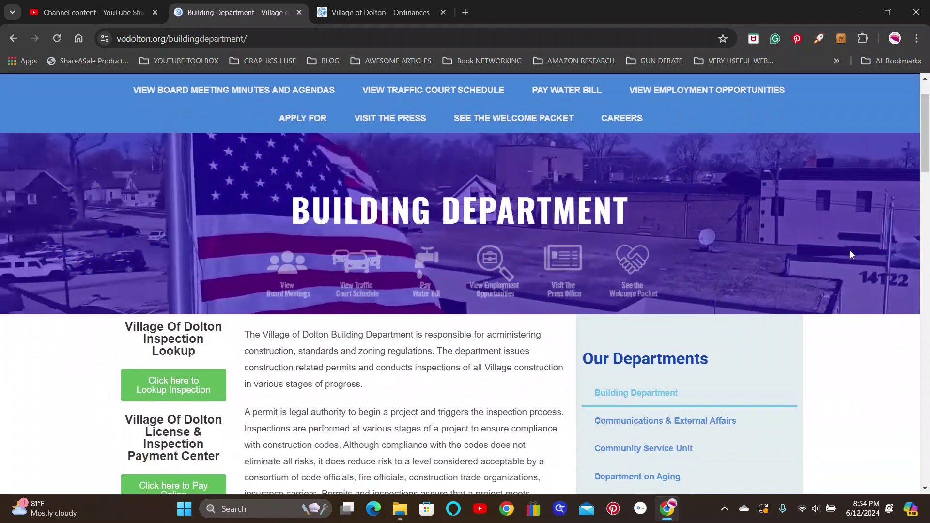
pyautogui.scroll(-3, 849, 250)
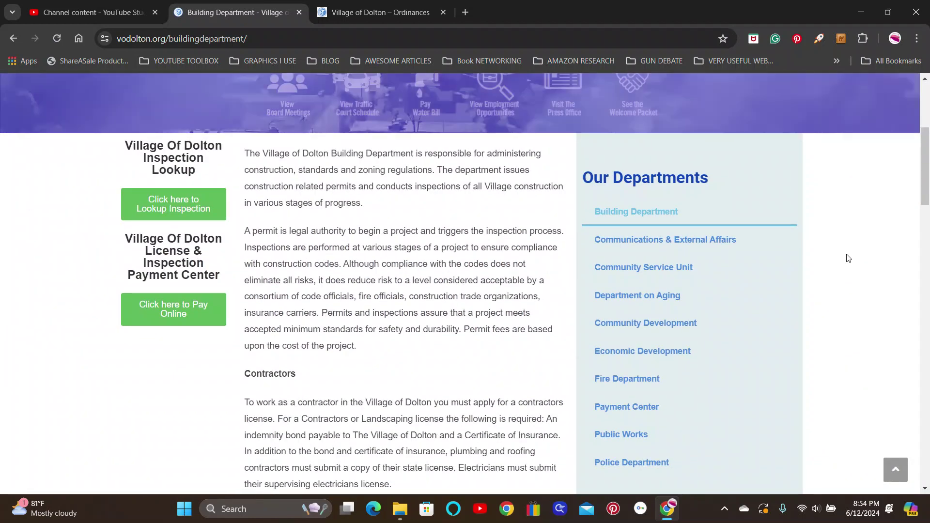
pyautogui.scroll(-1, 847, 258)
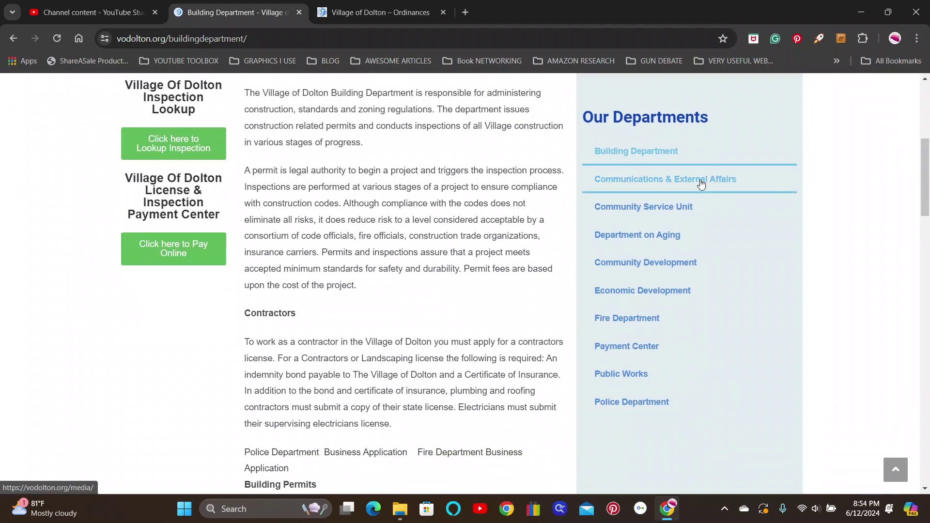
# Browse the Community Service Unit, Fire Department and Public Works department pages.
pyautogui.click(664, 212)
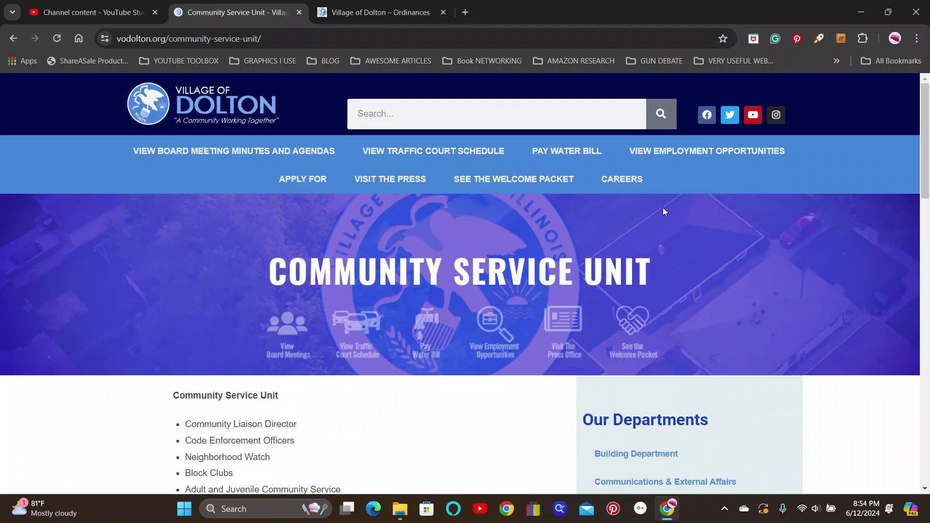
pyautogui.scroll(-3, 438, 280)
pyautogui.scroll(-1, 439, 280)
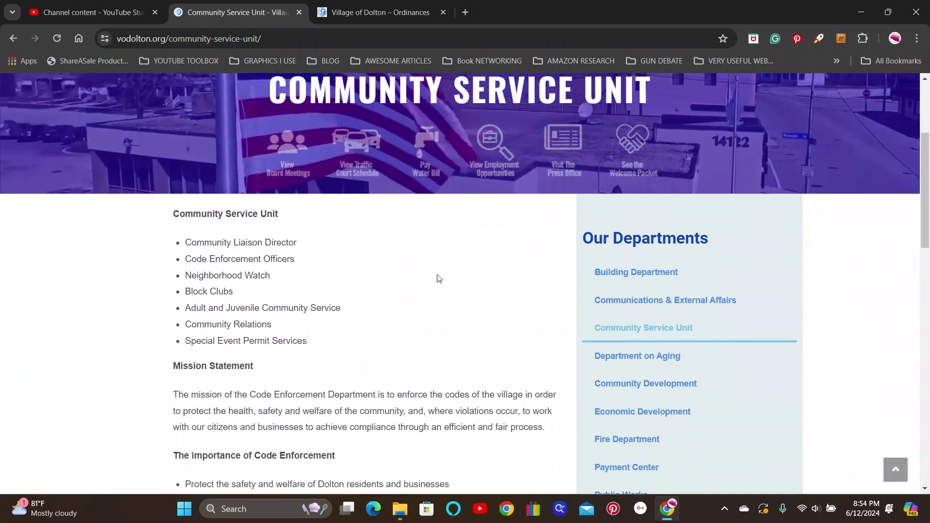
pyautogui.scroll(-2, 437, 275)
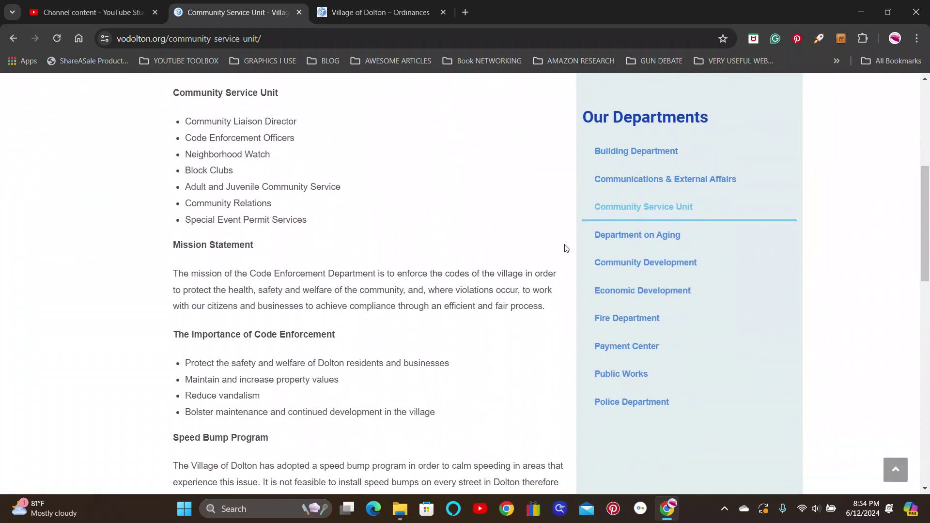
pyautogui.click(627, 320)
pyautogui.scroll(-4, 546, 305)
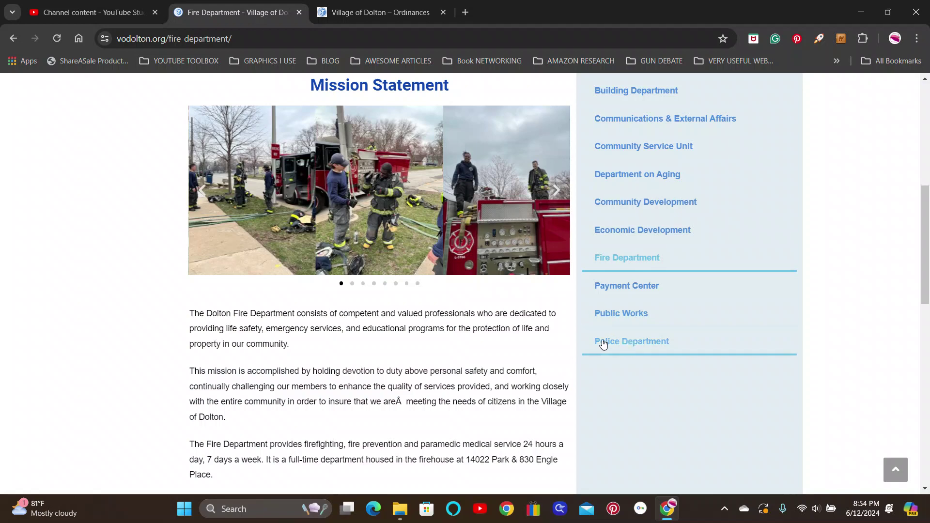
pyautogui.scroll(2, 568, 343)
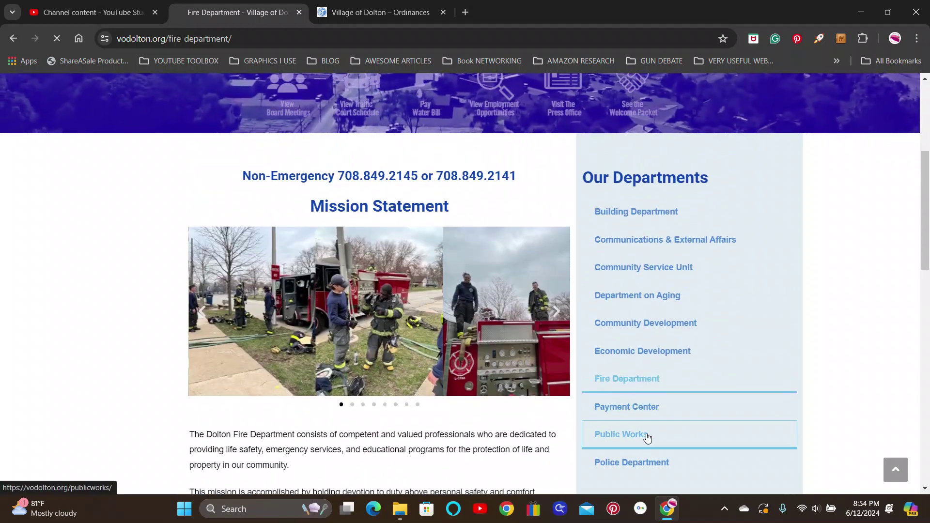
pyautogui.click(622, 435)
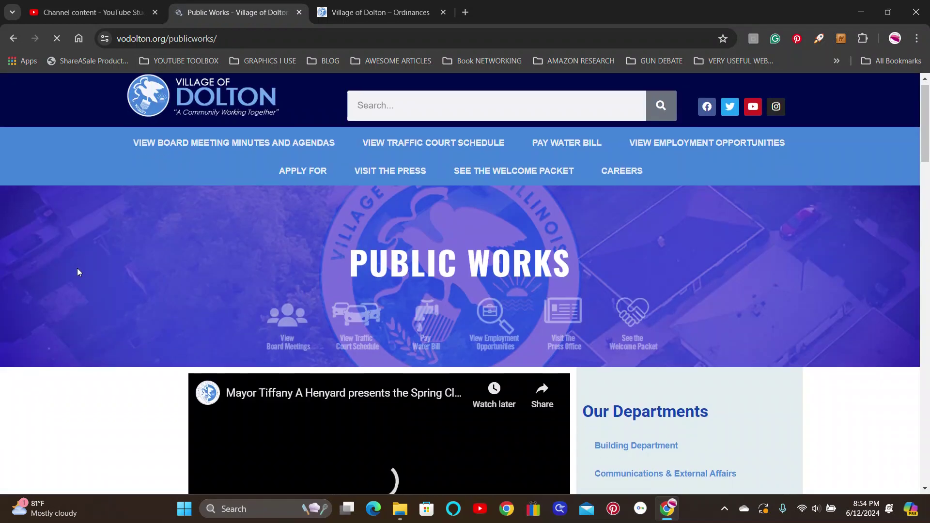
pyautogui.scroll(-4, 77, 268)
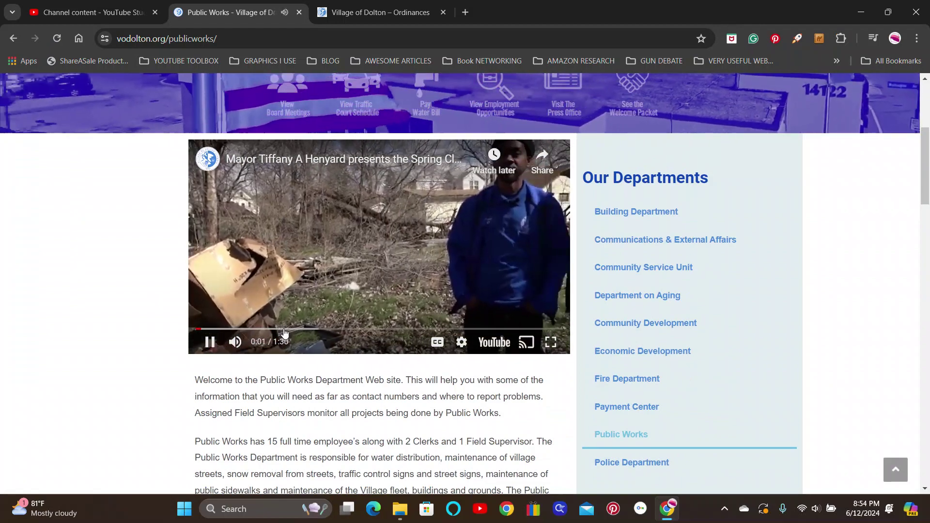
pyautogui.click(209, 341)
pyautogui.scroll(-1, 95, 273)
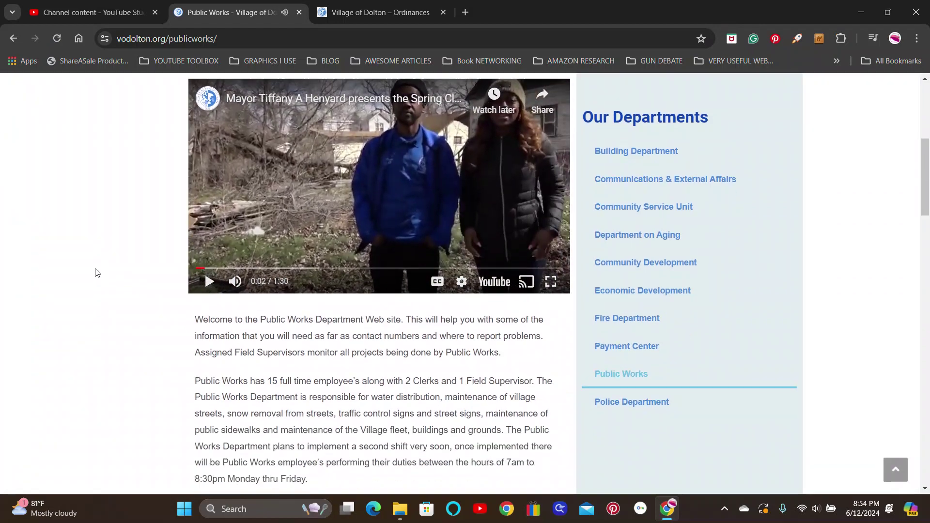
pyautogui.moveTo(222, 270); pyautogui.dragTo(190, 273)
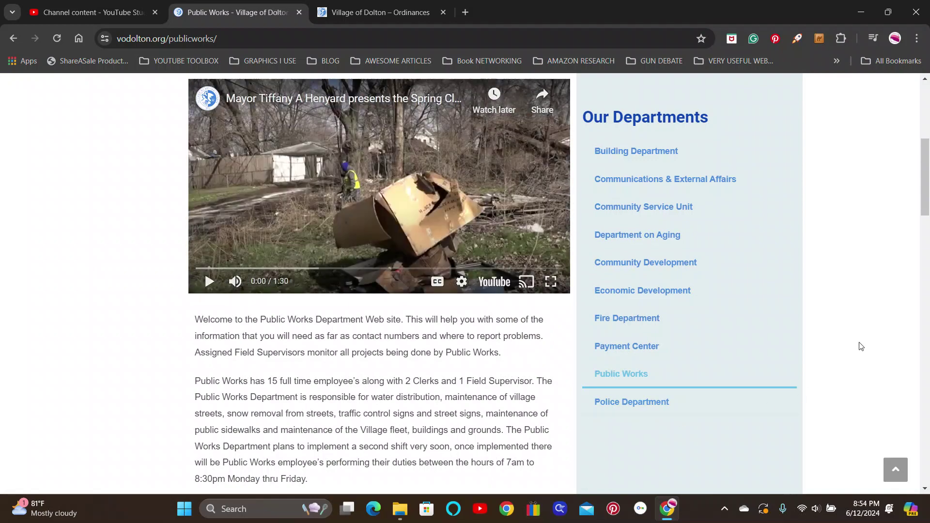
pyautogui.scroll(5, 860, 347)
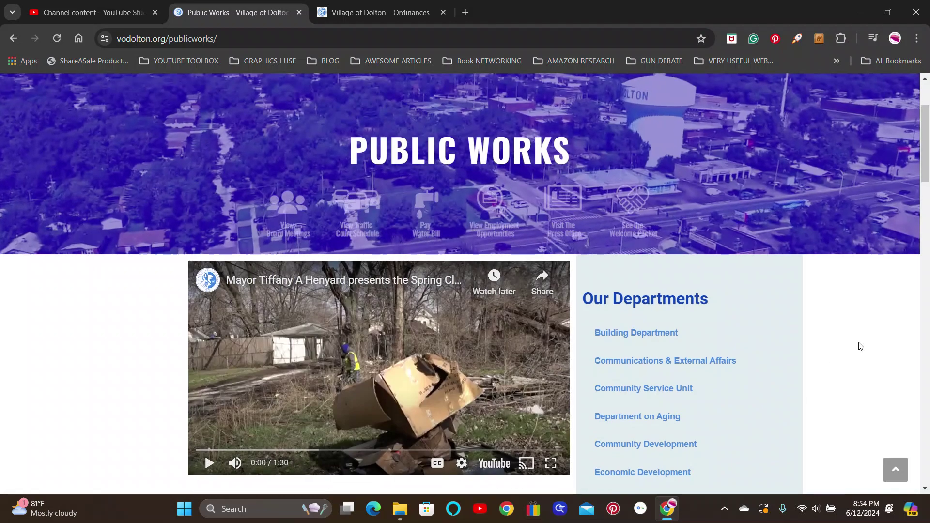
pyautogui.scroll(-2, 861, 347)
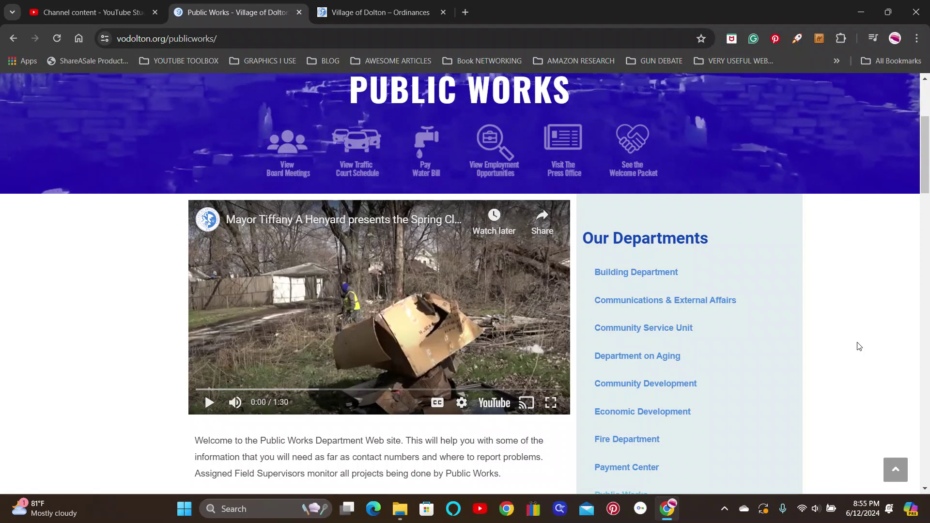
pyautogui.click(14, 38)
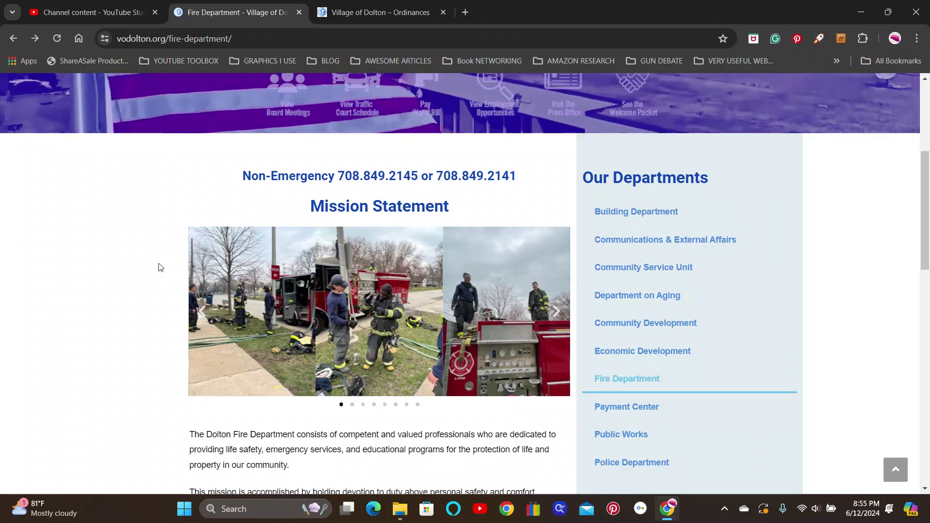
pyautogui.scroll(1, 145, 302)
pyautogui.scroll(-2, 146, 301)
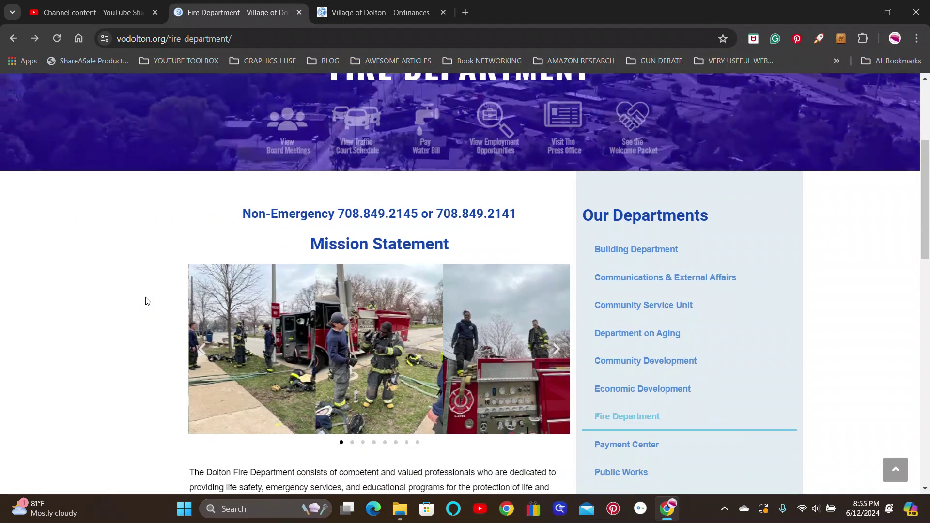
pyautogui.scroll(5, 211, 281)
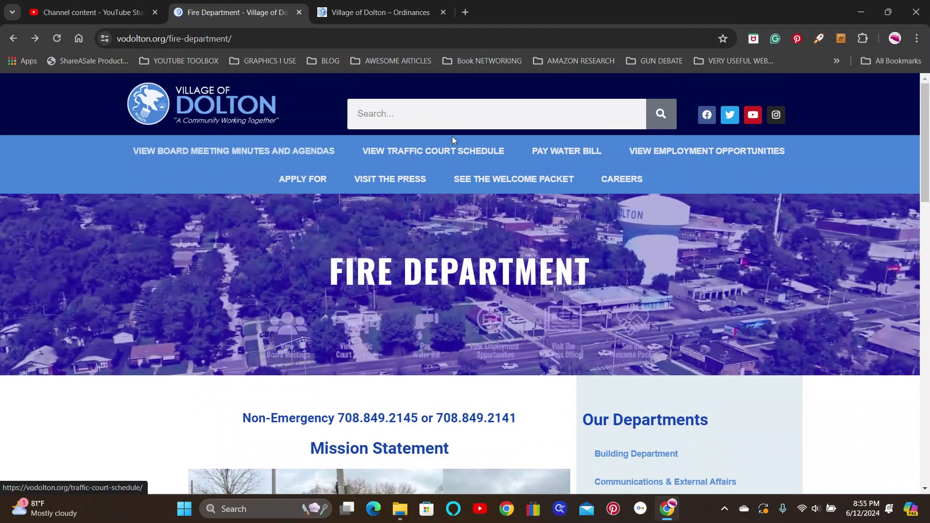
pyautogui.click(437, 114)
pyautogui.write('o')
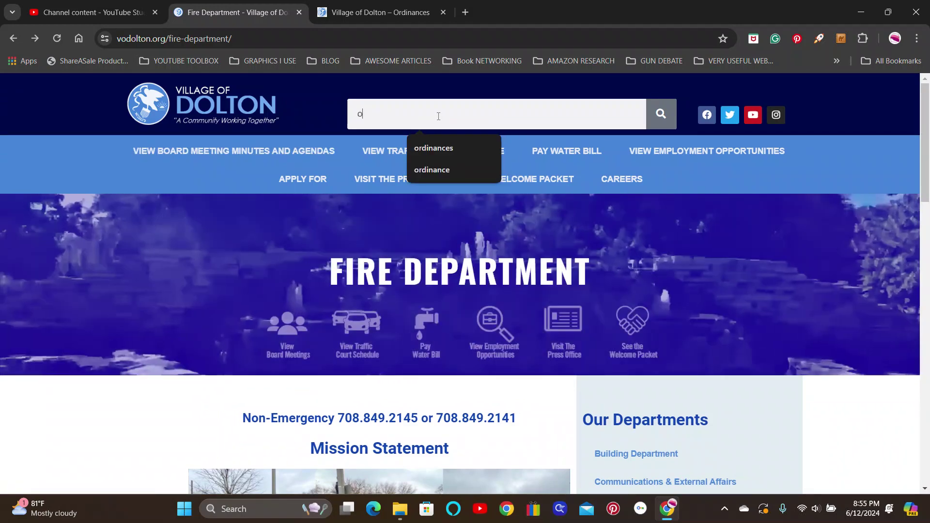
pyautogui.write('rdinance')
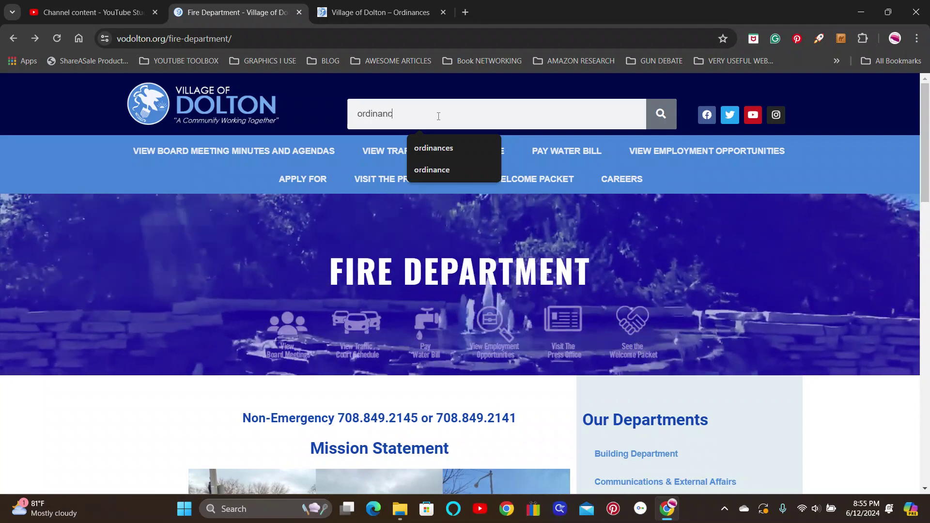
# Run the 'ordinance' site search, view its second results page, then return home.
pyautogui.press('Return')
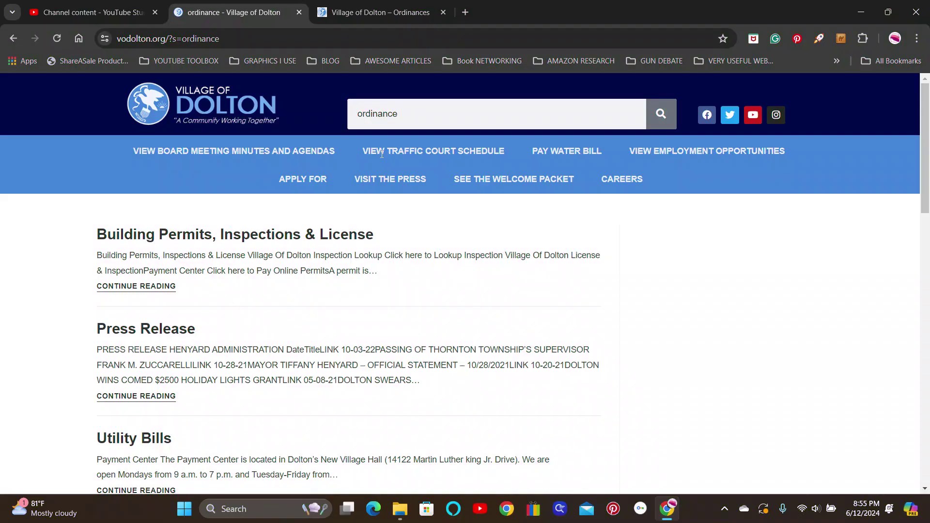
pyautogui.scroll(-4, 14, 331)
pyautogui.scroll(-2, 14, 330)
pyautogui.scroll(-1, 13, 330)
pyautogui.scroll(-3, 14, 331)
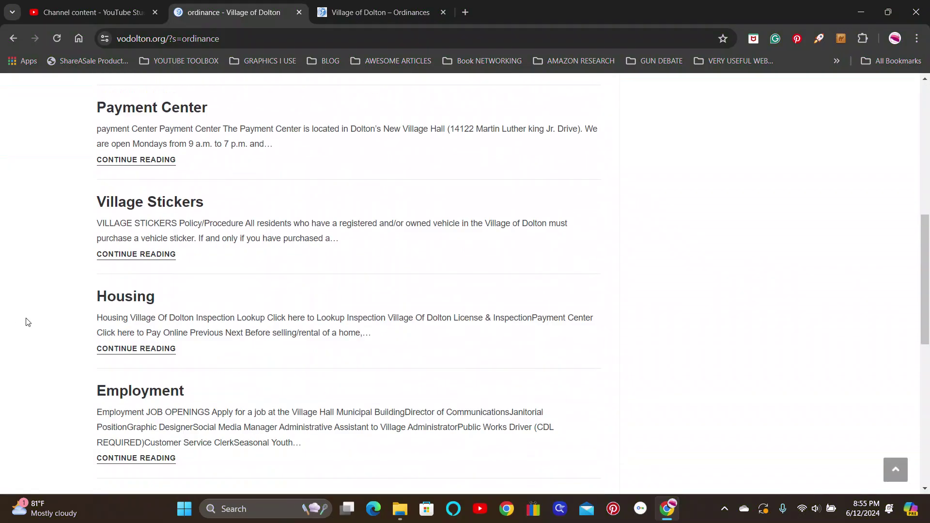
pyautogui.scroll(-3, 24, 323)
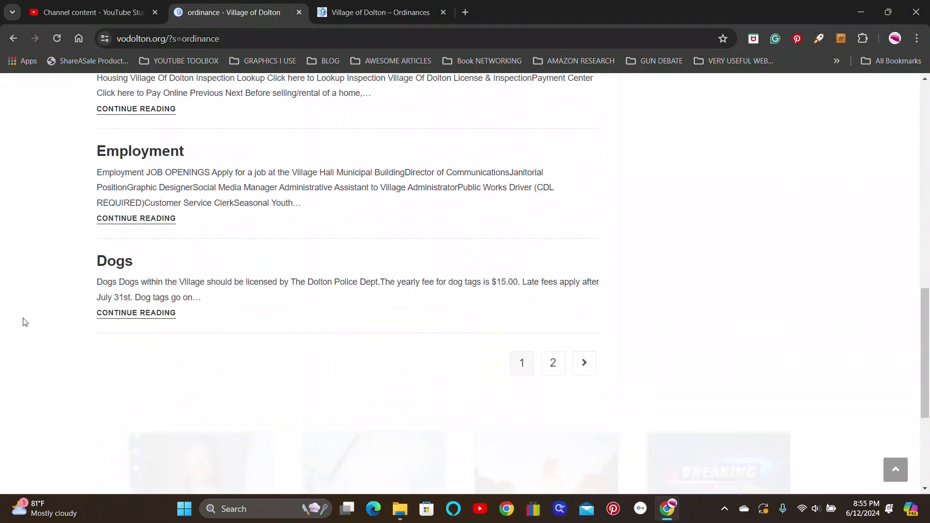
pyautogui.scroll(-2, 23, 322)
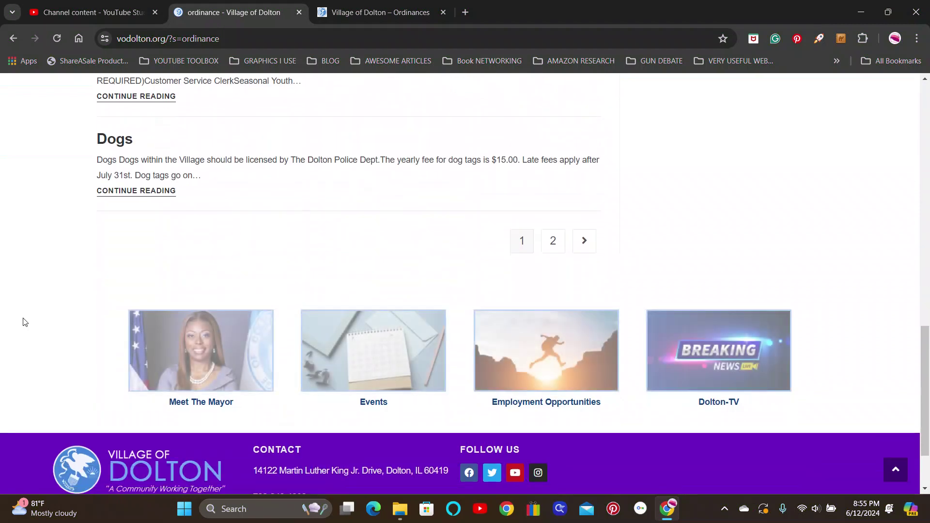
pyautogui.click(583, 240)
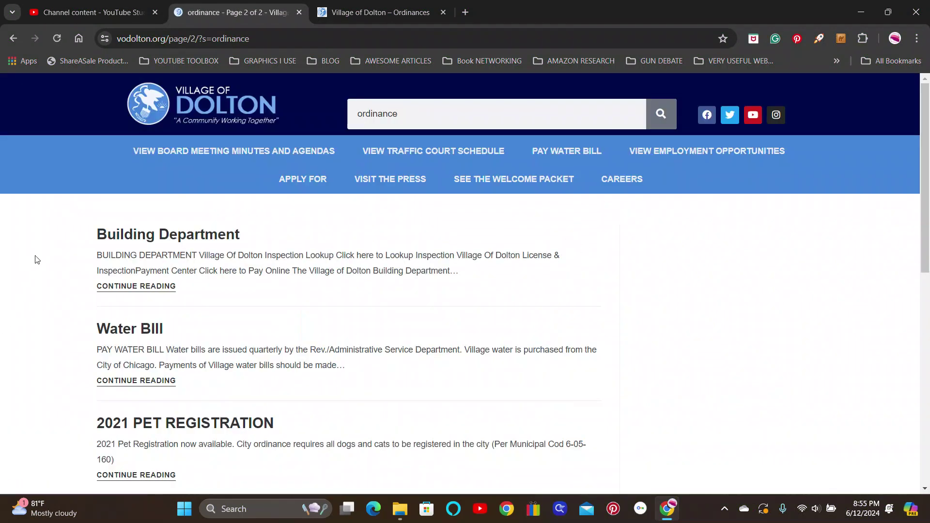
pyautogui.scroll(-2, 37, 260)
pyautogui.scroll(-1, 37, 260)
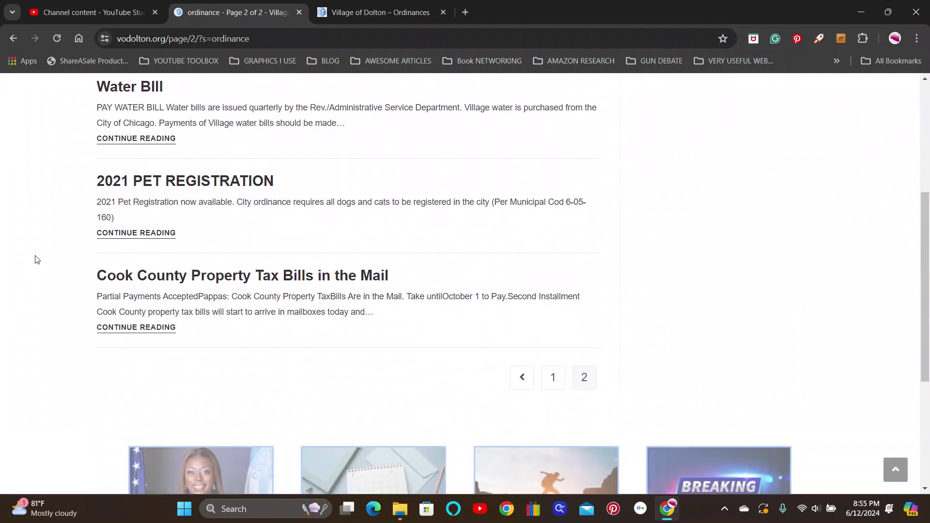
pyautogui.scroll(-3, 36, 259)
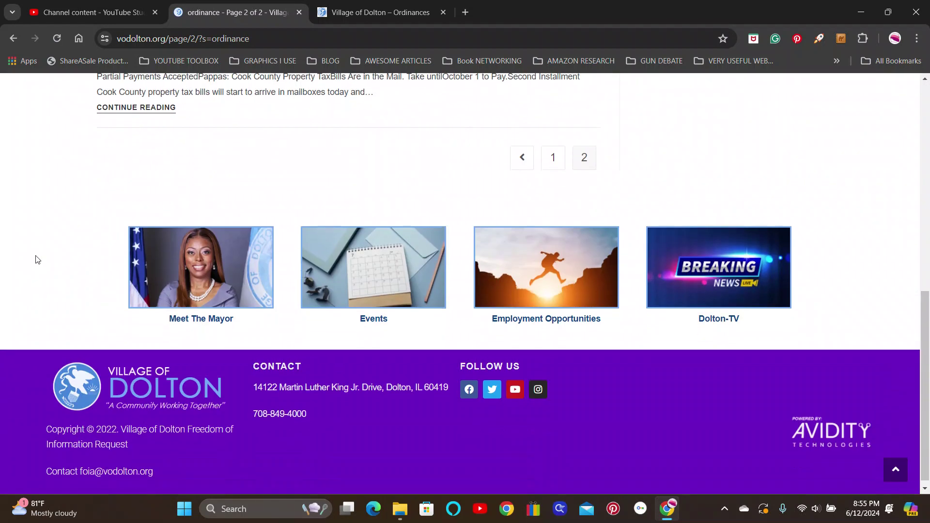
pyautogui.scroll(3, 37, 260)
pyautogui.scroll(3, 36, 260)
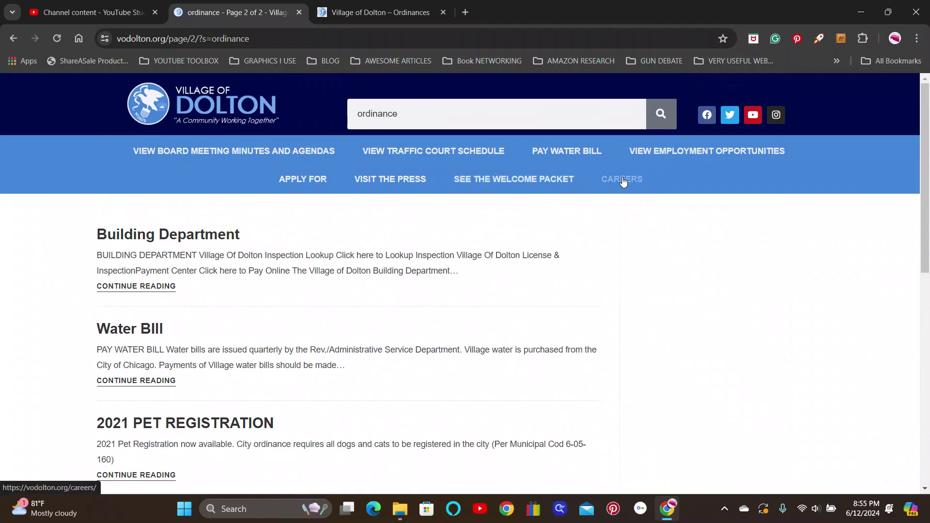
pyautogui.click(204, 104)
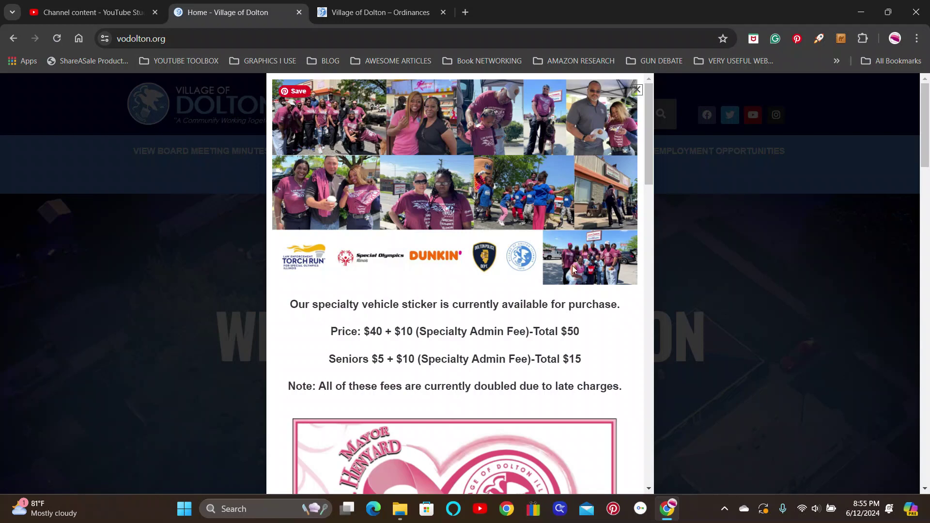
pyautogui.scroll(-1, 572, 265)
pyautogui.scroll(-3, 528, 309)
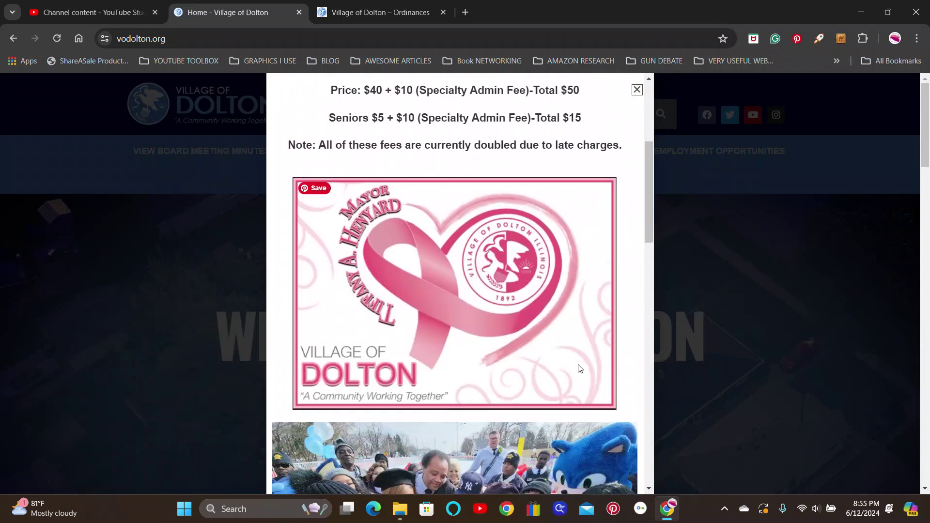
pyautogui.scroll(4, 580, 368)
pyautogui.moveTo(455, 182)
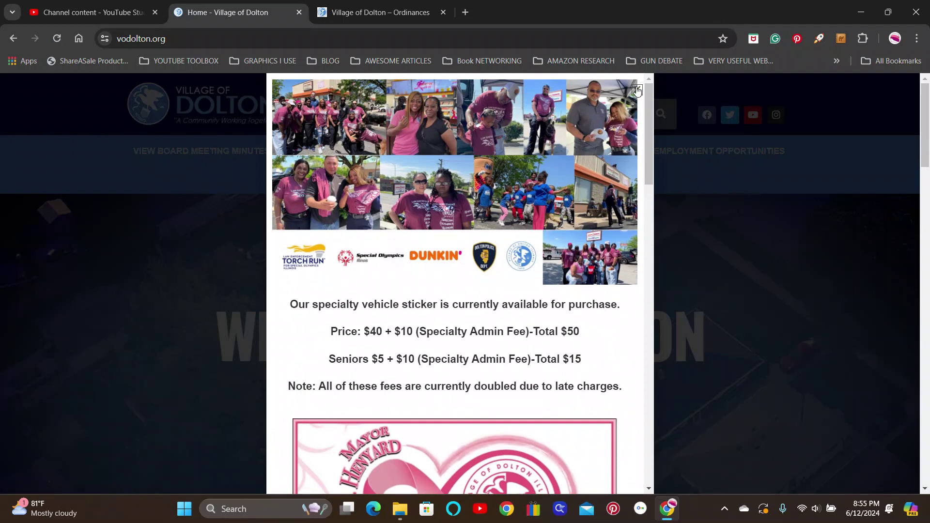
# Close the vehicle sticker announcement popup on the Dolton homepage.
pyautogui.click(638, 92)
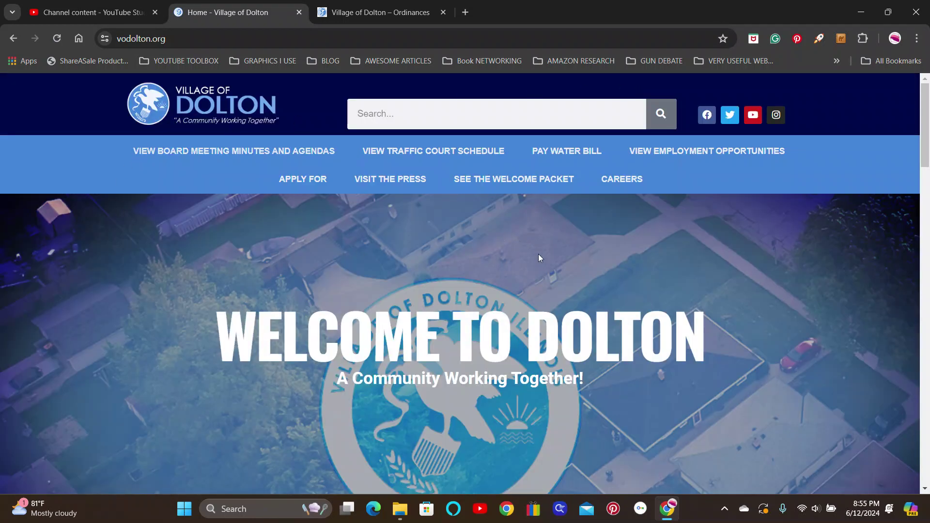